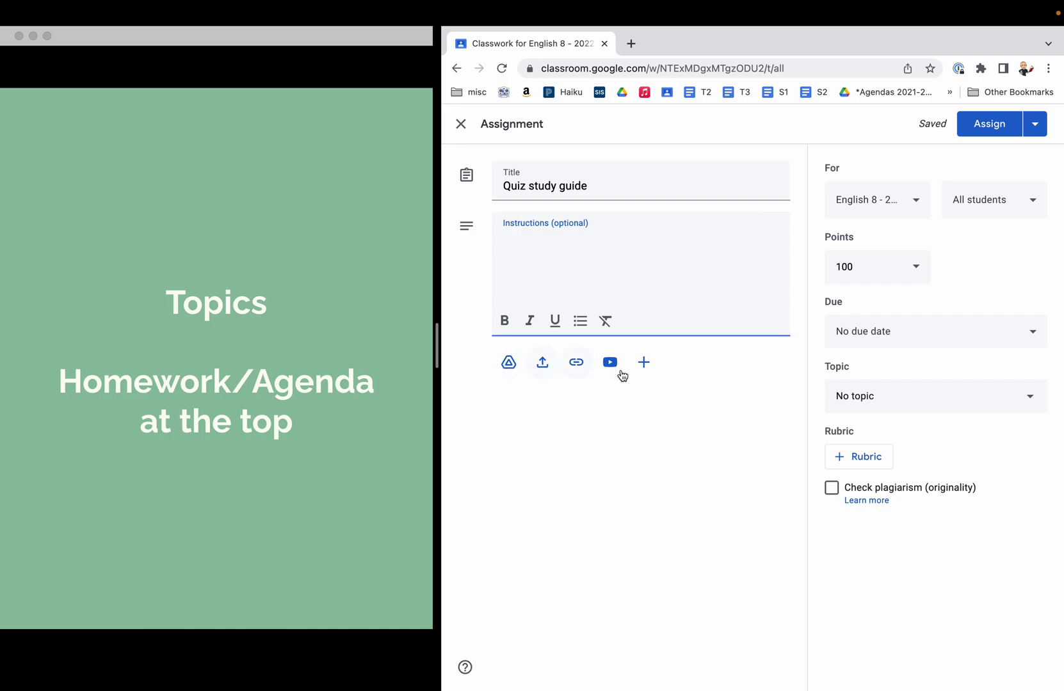
Create a new topic named Vocabulary for the Quiz study guide assignment
click(978, 403)
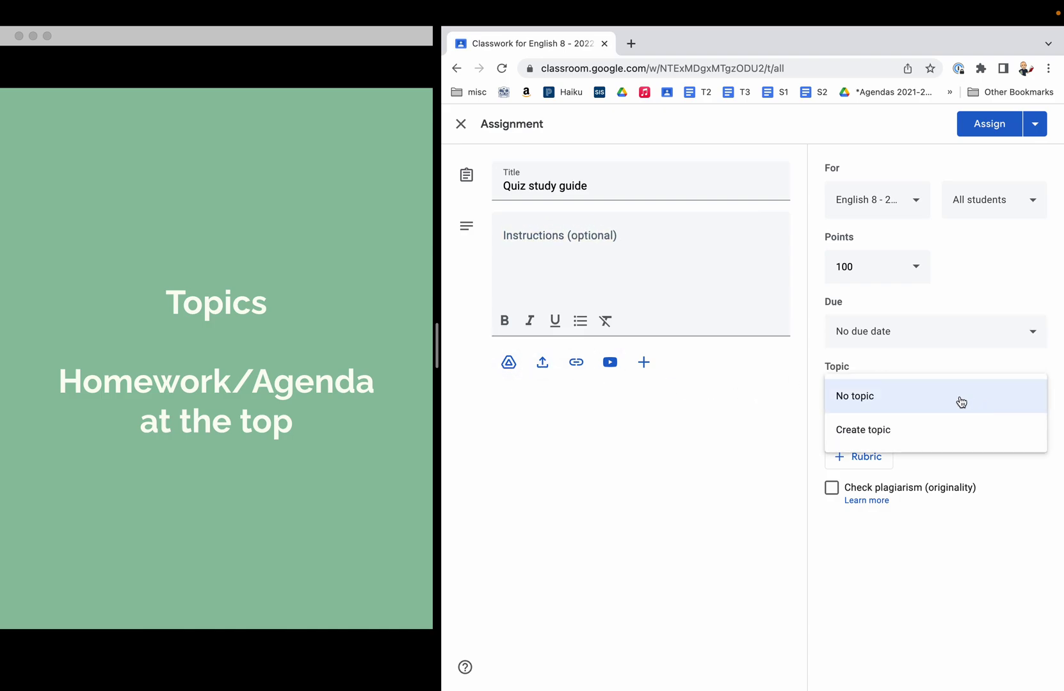
click(877, 435)
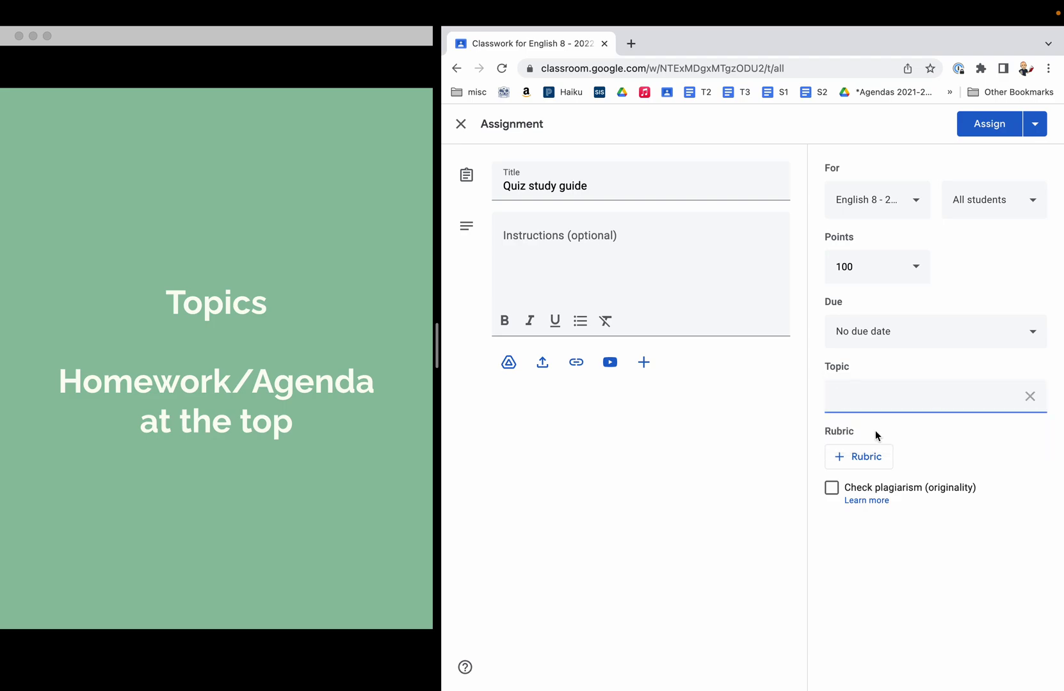
text(Vocabulary)
Make the Quiz study guide assignment Ungraded and assign it to the class
click(919, 270)
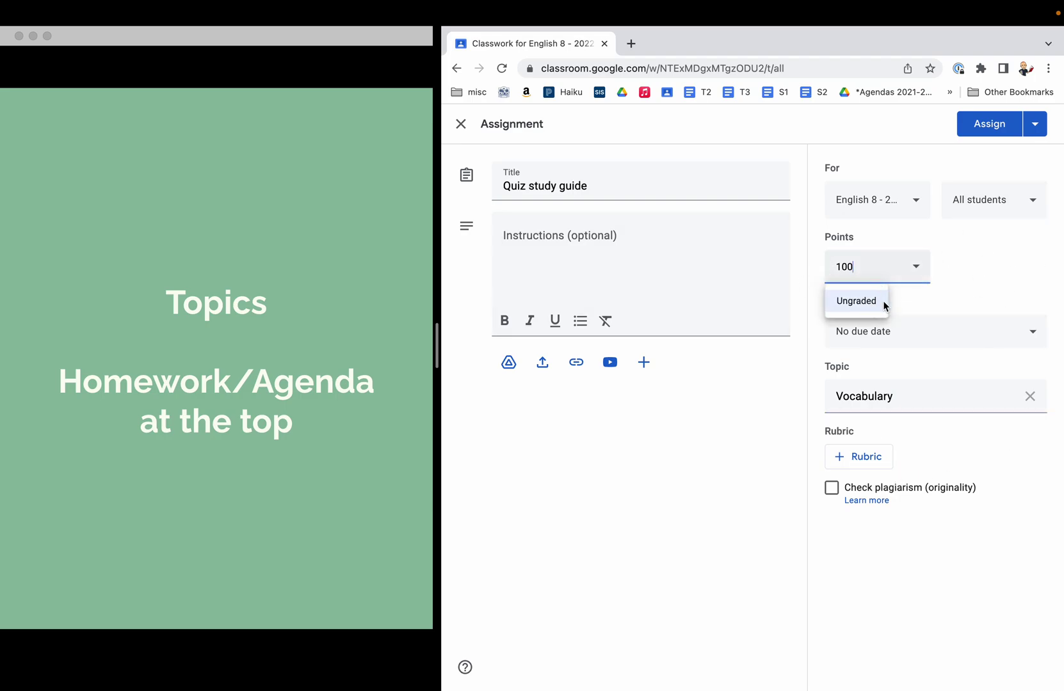
click(862, 302)
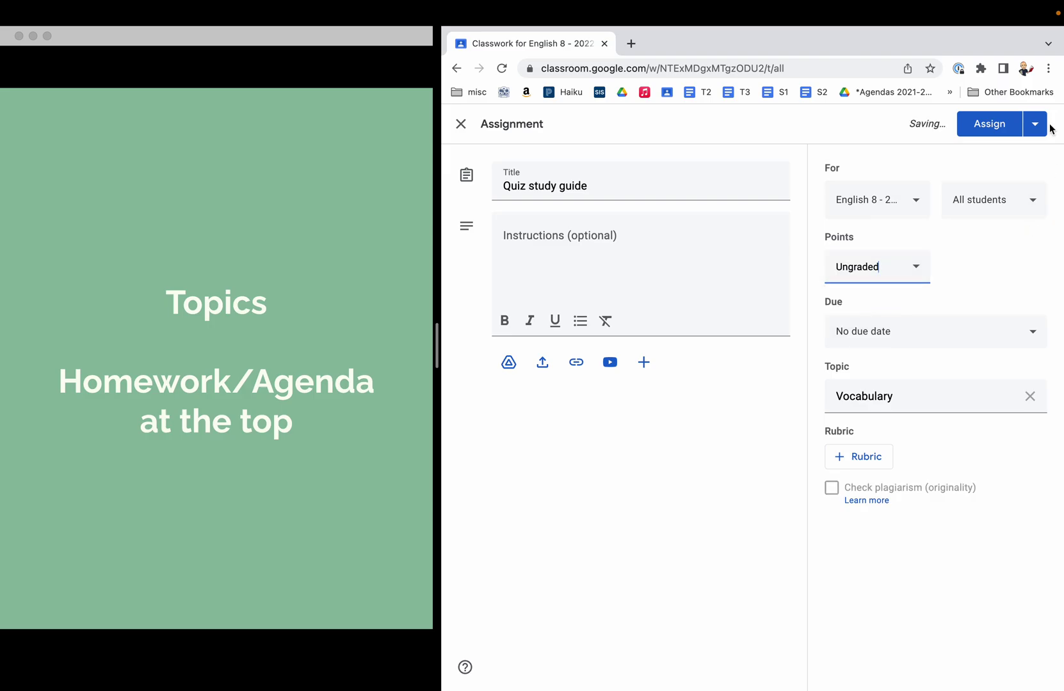
click(996, 125)
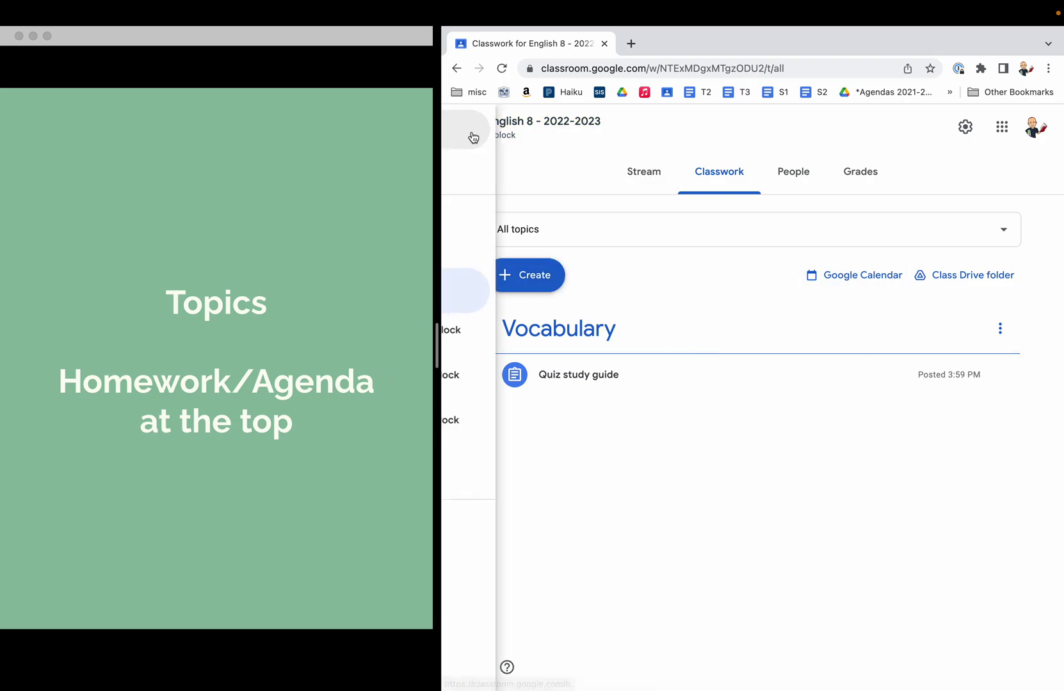
Open the Classwork page of the My So-Called Life - C block class and widen the browser's half of the split screen
click(466, 126)
click(547, 333)
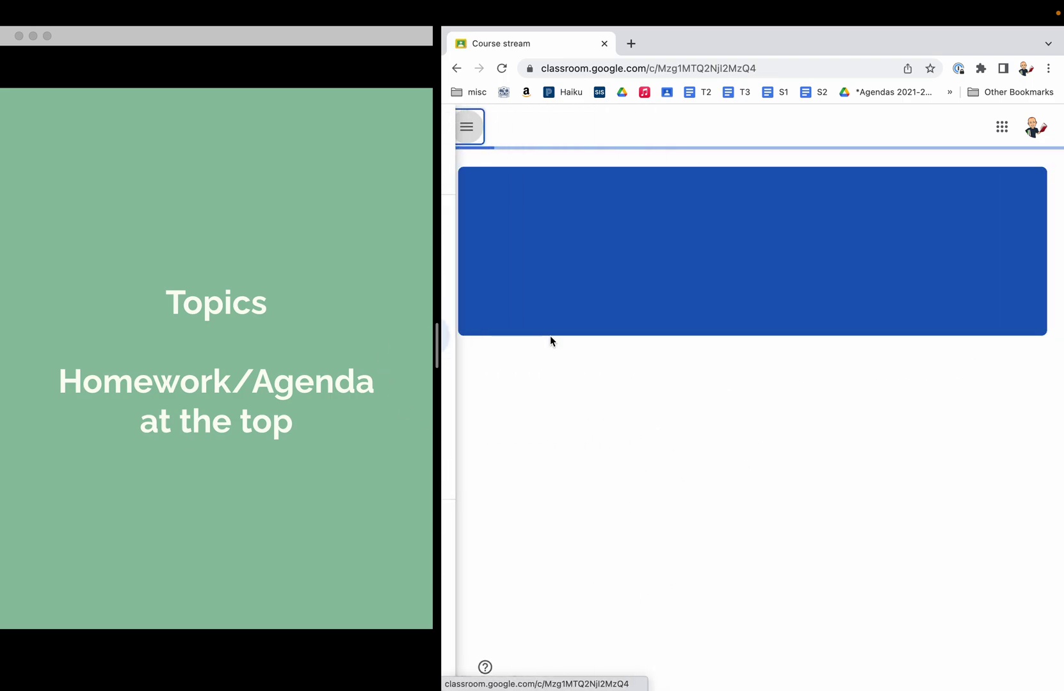
click(712, 169)
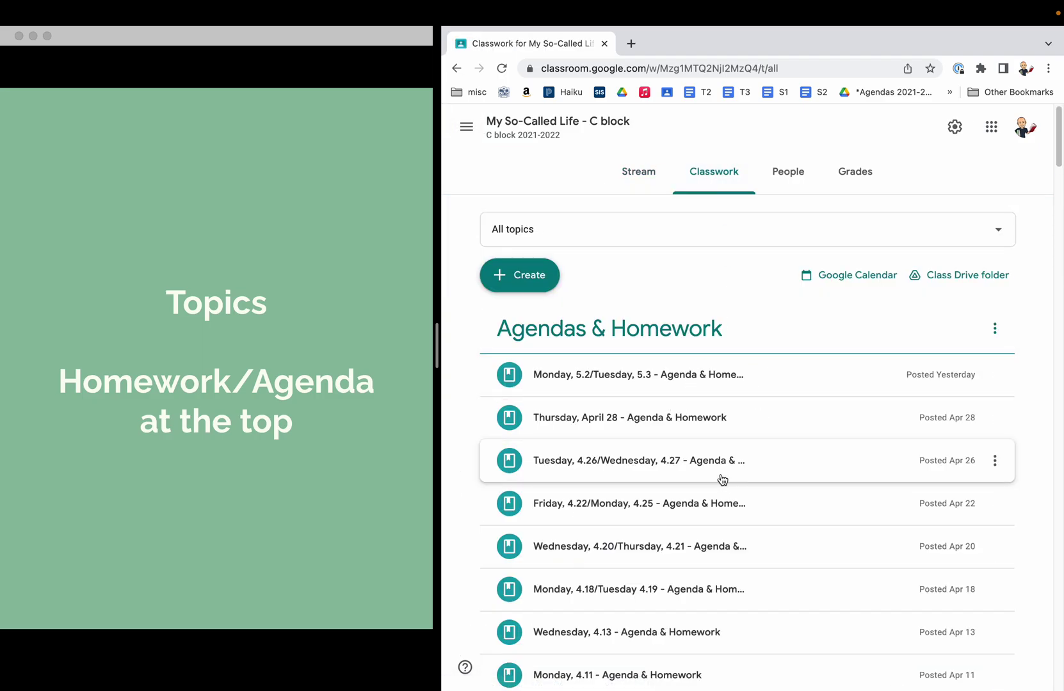
scroll(721, 479, down, 5)
scroll(723, 480, up, 5)
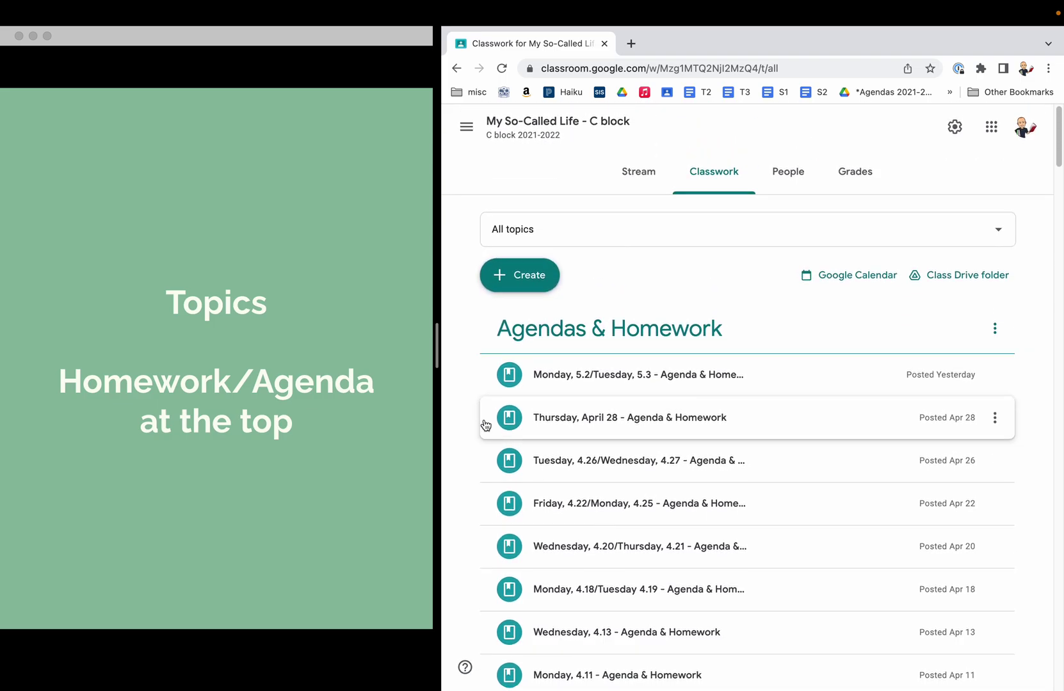
drag(441, 354, 249, 322)
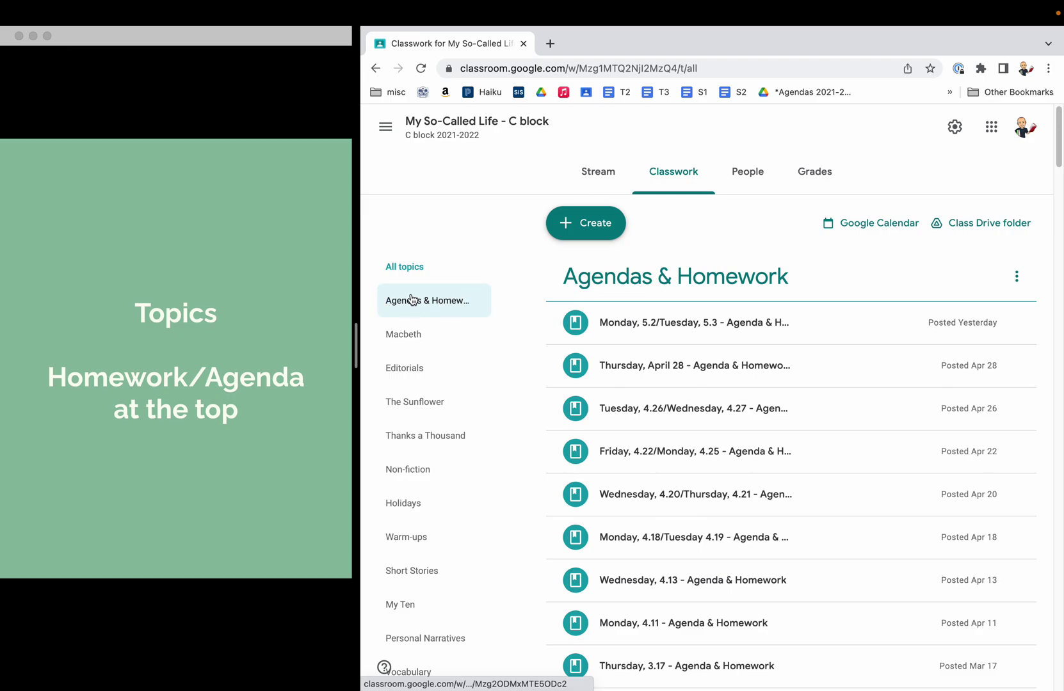
mouse_move(707, 278)
mouse_down()
mouse_move(709, 300)
mouse_move(713, 282)
mouse_up()
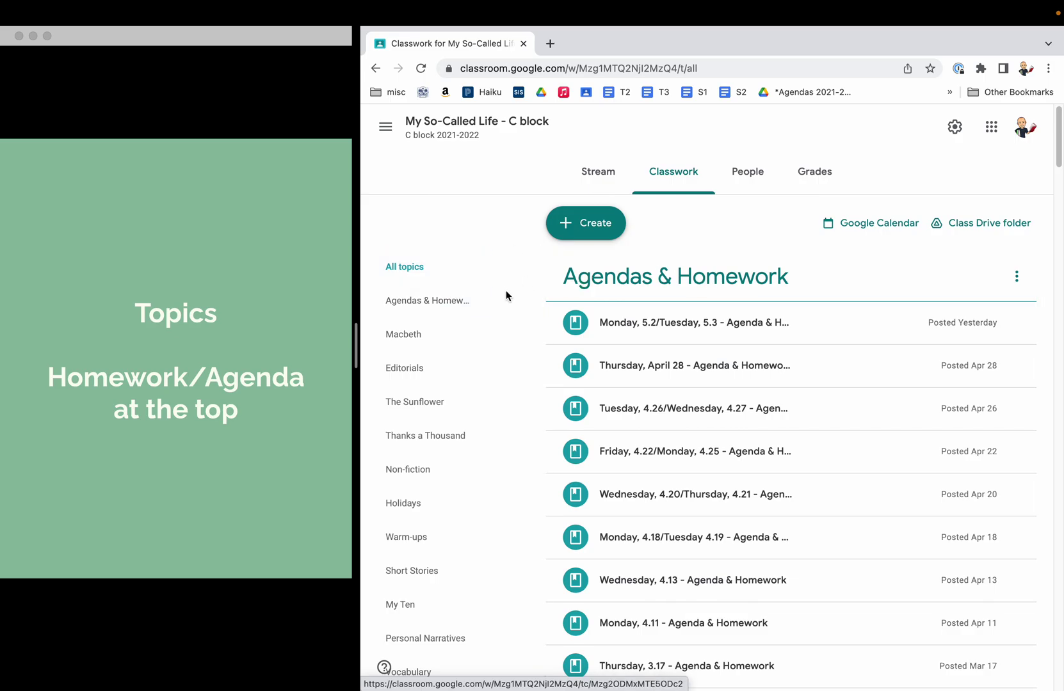
Expand the Monday, 5.2/Tuesday, 5.3 agenda post and view all posts in the Agendas & Homework topic
click(680, 319)
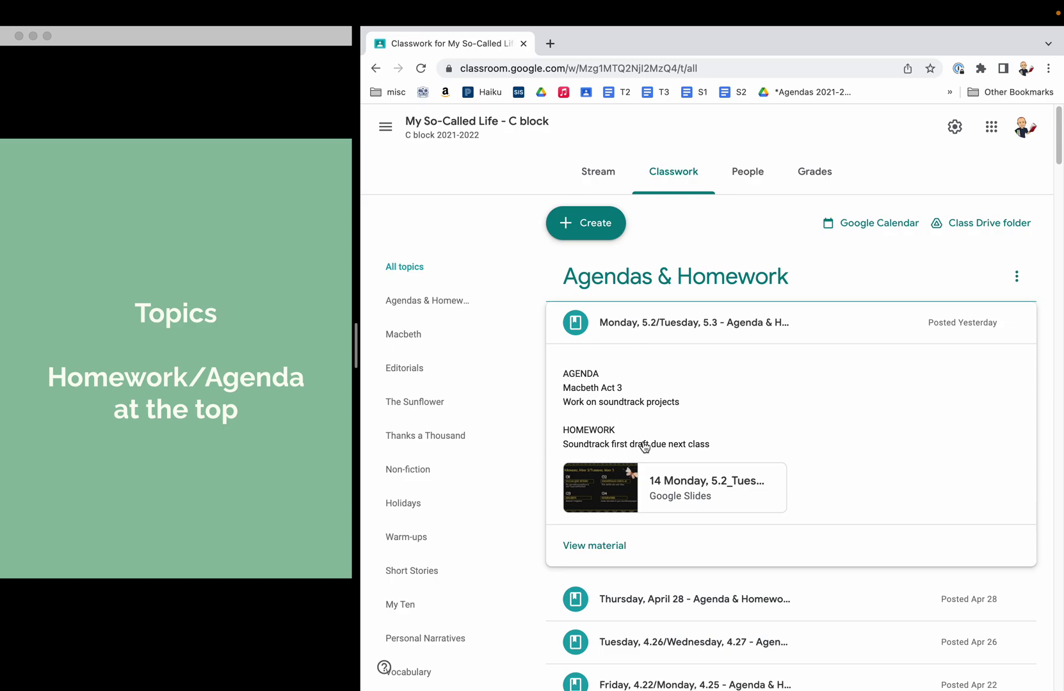
click(653, 288)
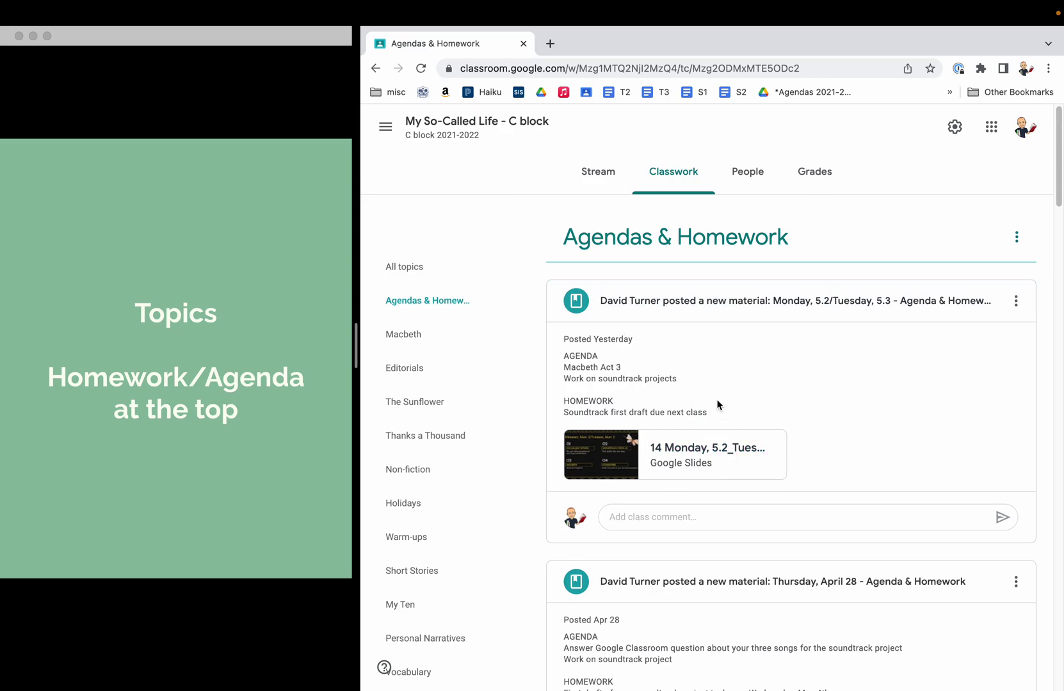
scroll(742, 583, down, 3)
scroll(734, 385, up, 1)
scroll(687, 346, up, 2)
Advance the slides to "Stream and Classwork" and open the Stream of the My So-Called Life - C block class
click(305, 359)
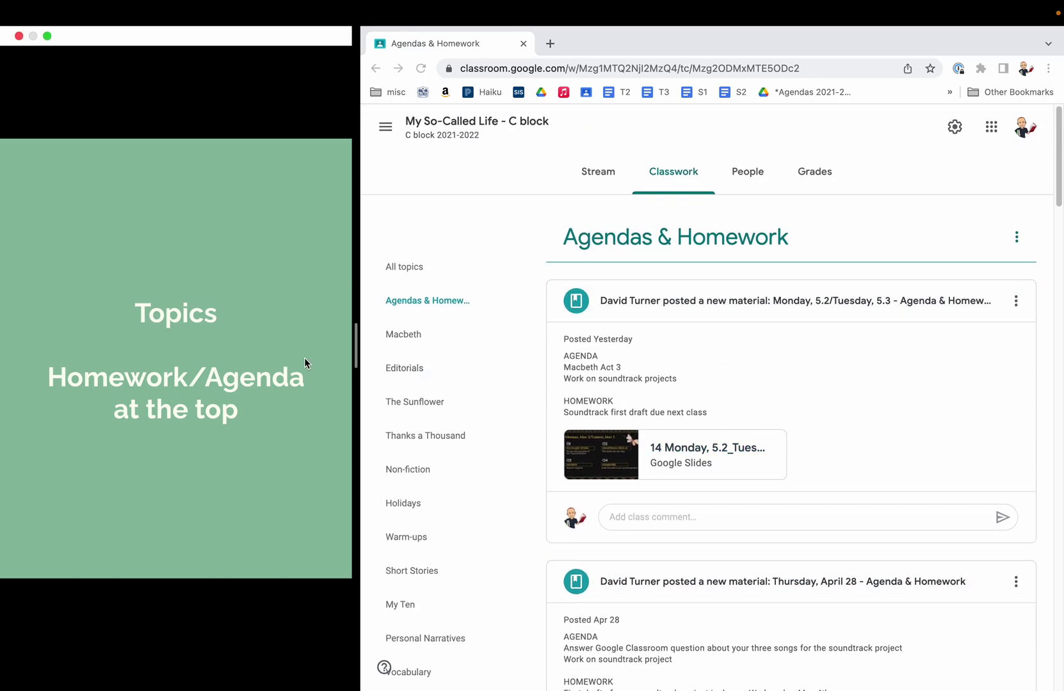
click(296, 322)
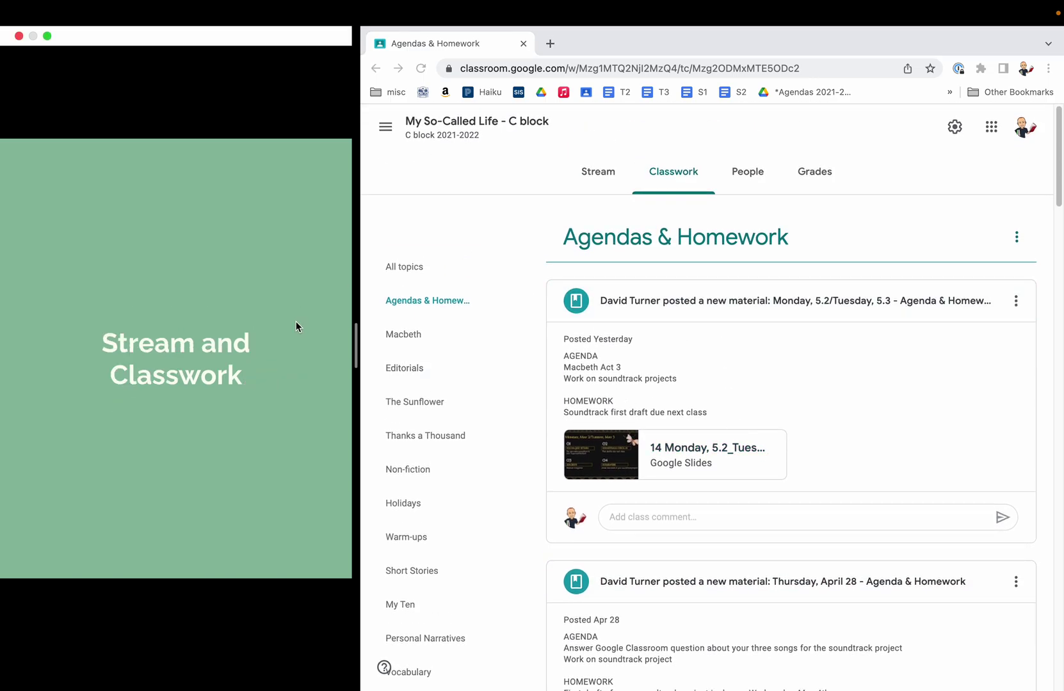
click(600, 174)
click(595, 174)
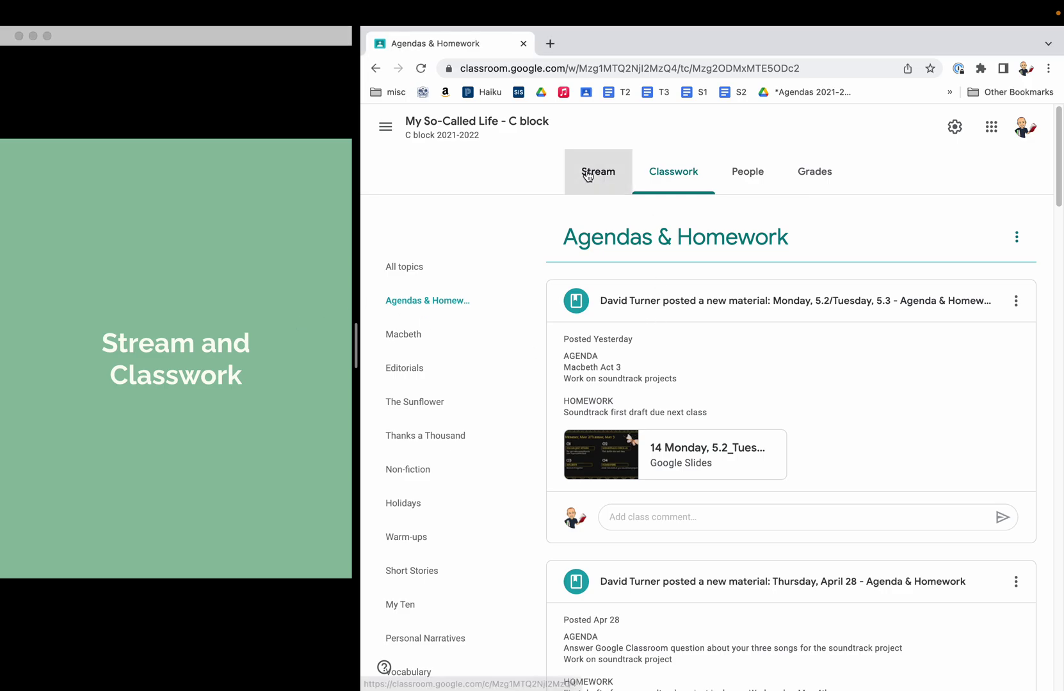
click(681, 181)
click(600, 172)
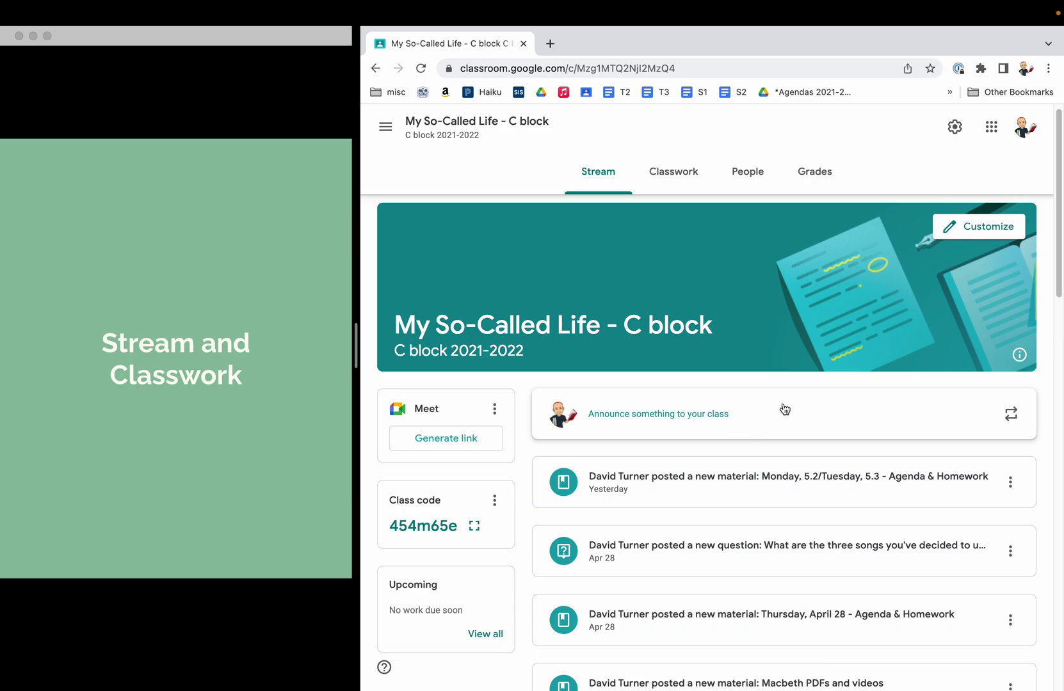
Post the class announcement "Remember your soundtrack project rough draft is due tomorrow! Let me know if you have any questions."
click(730, 420)
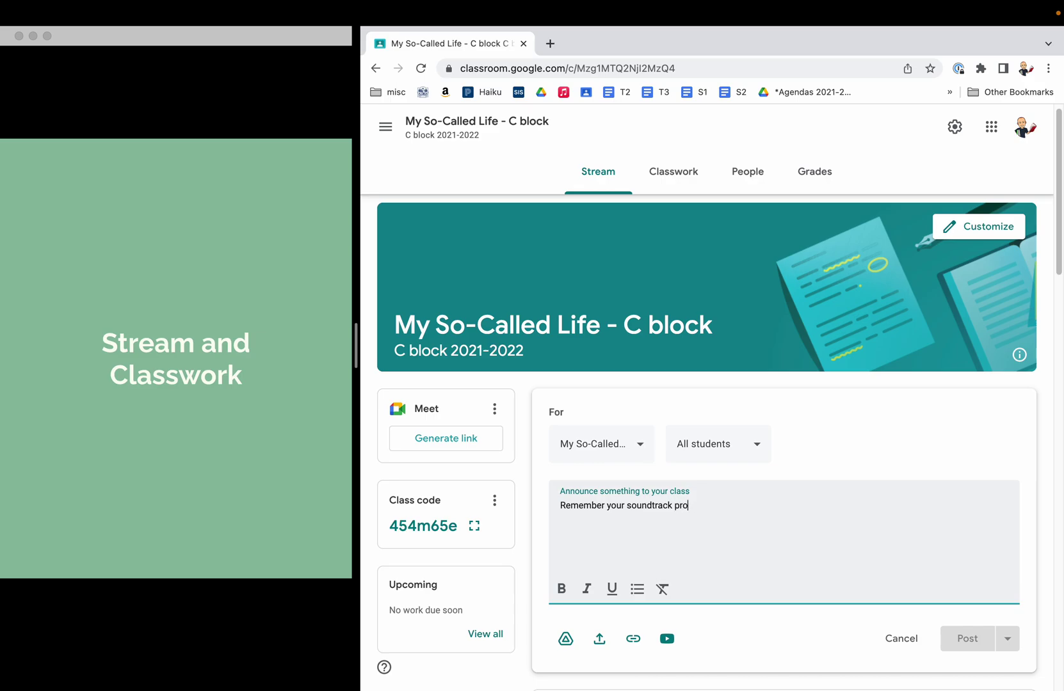
key(BackSpace)
text(ra)
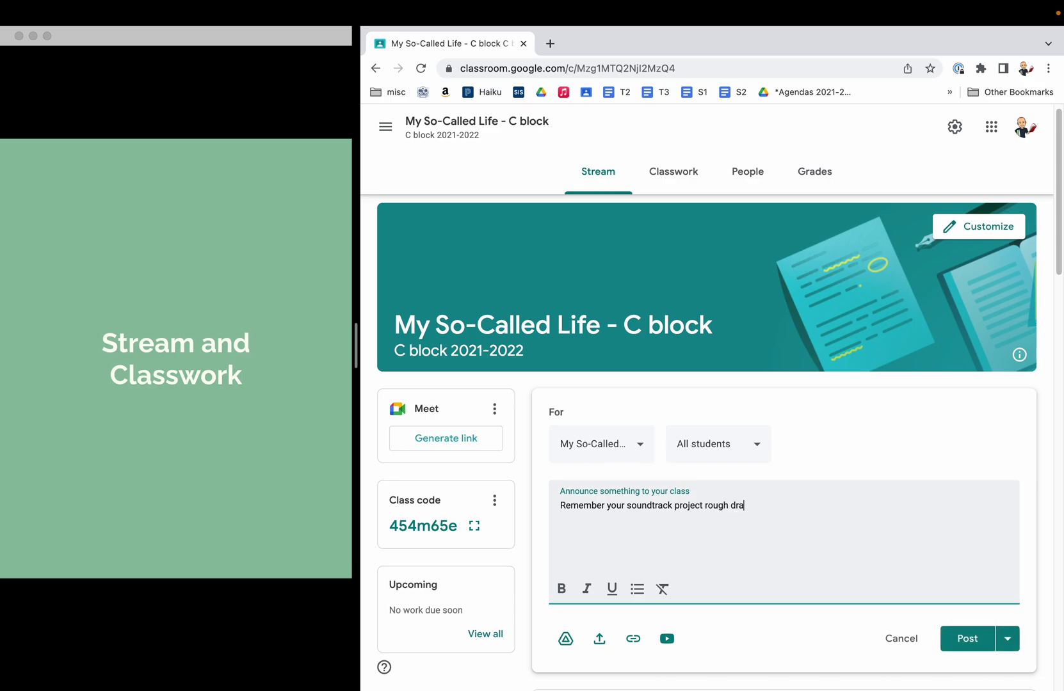
text(ft is due tomorrow.)
text( Let me know if you have any questions.)
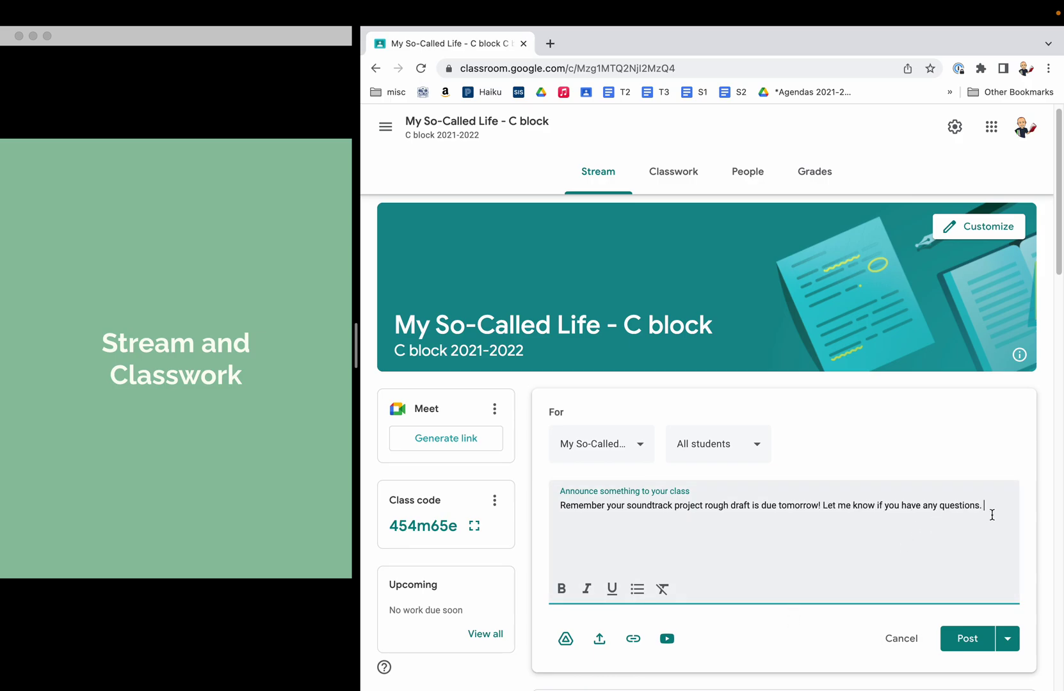
click(967, 639)
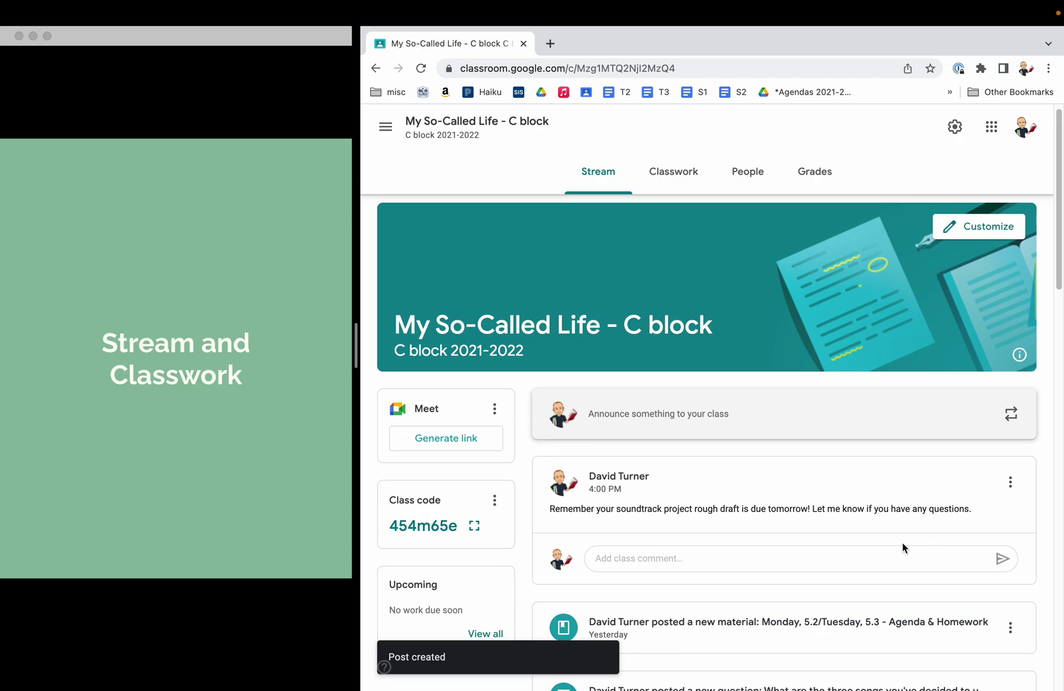
Look through the announcements, materials and assignments listed in the class Stream
scroll(779, 544, up, 1)
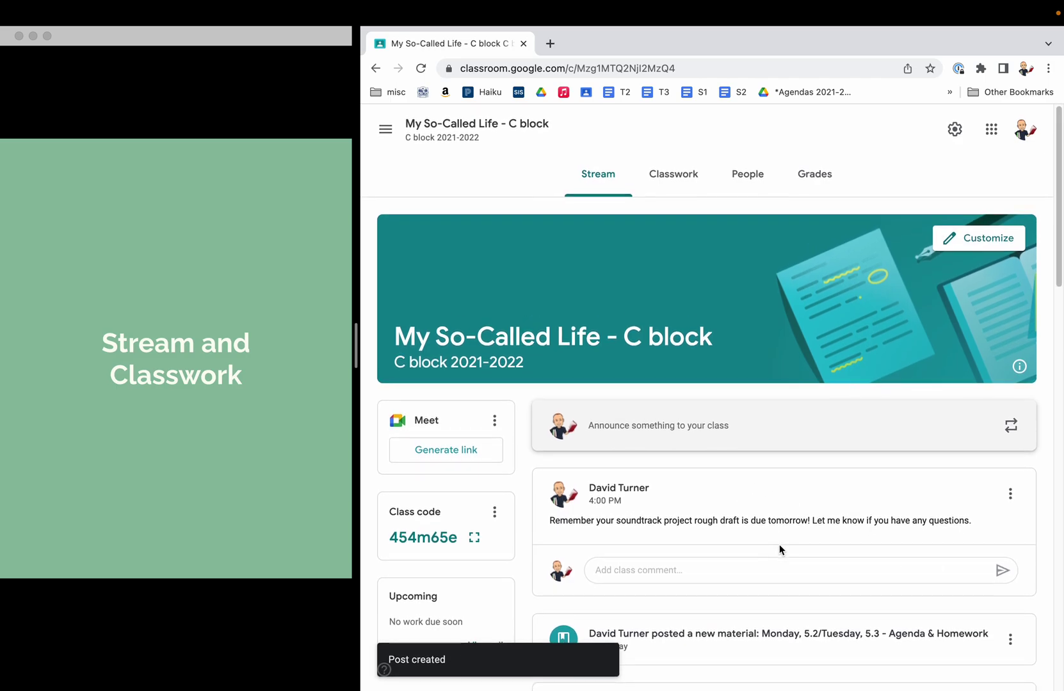
scroll(783, 546, down, 4)
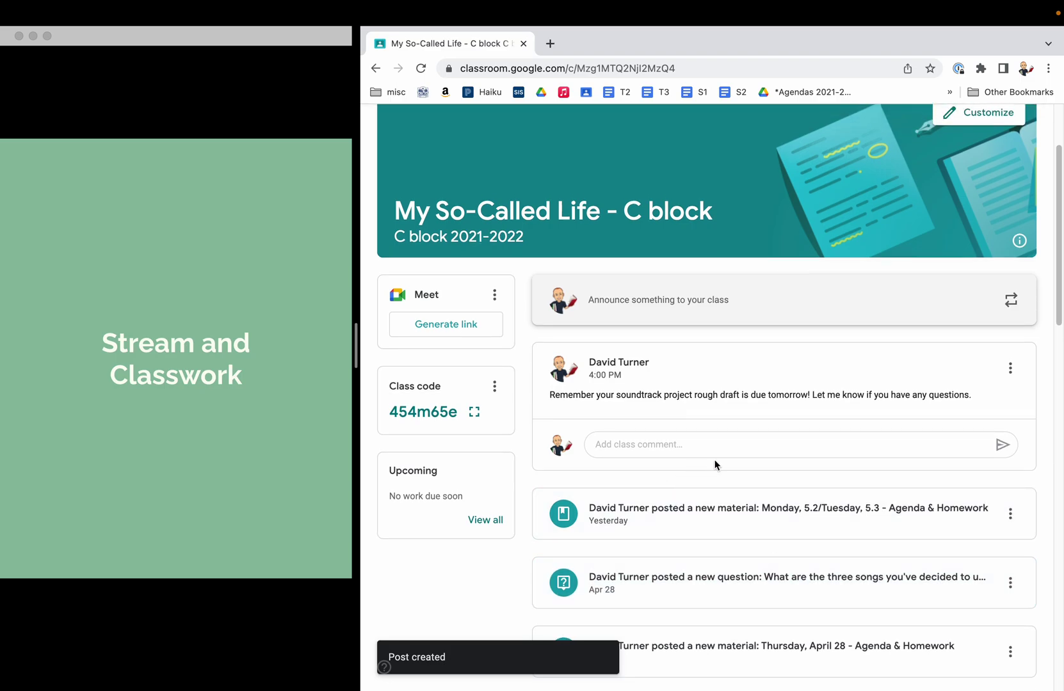
scroll(741, 516, down, 4)
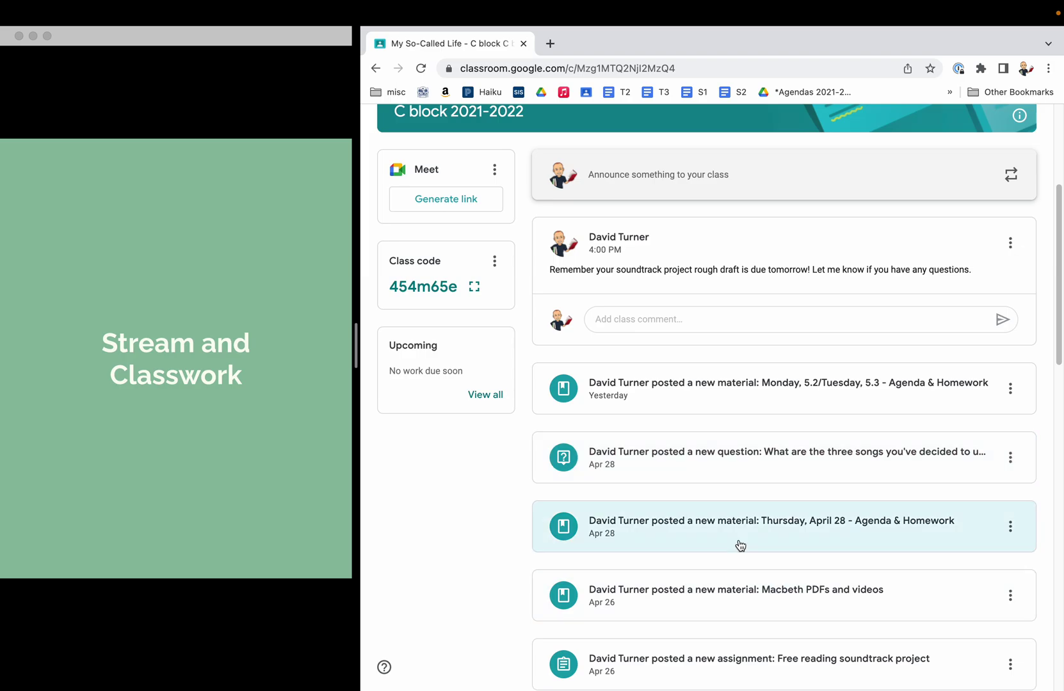
scroll(795, 557, down, 2)
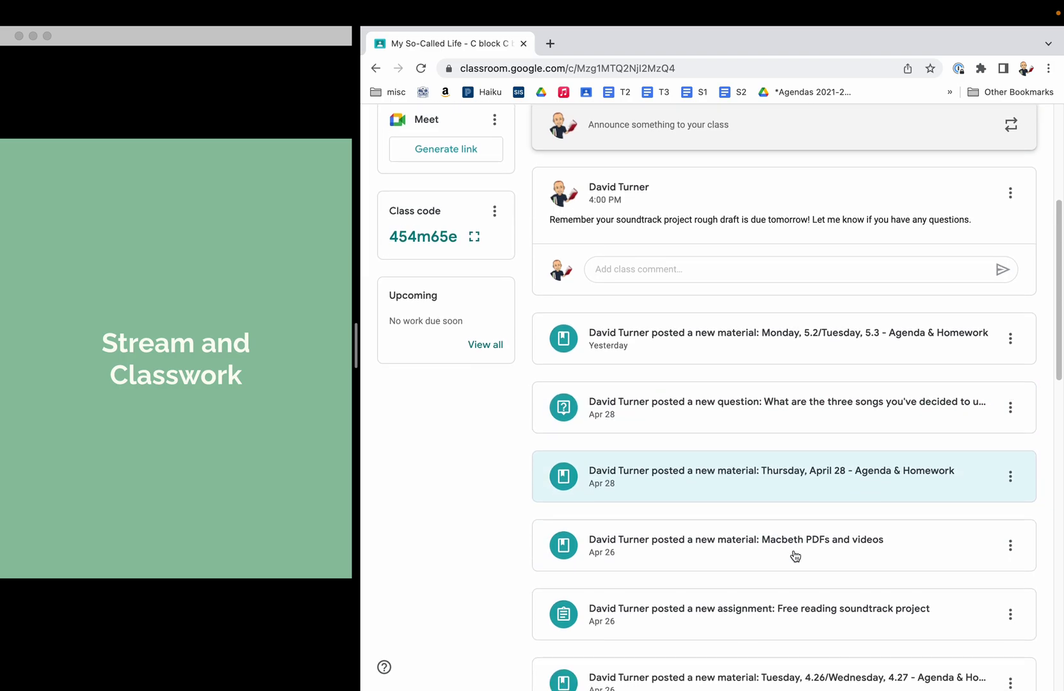
scroll(789, 533, up, 5)
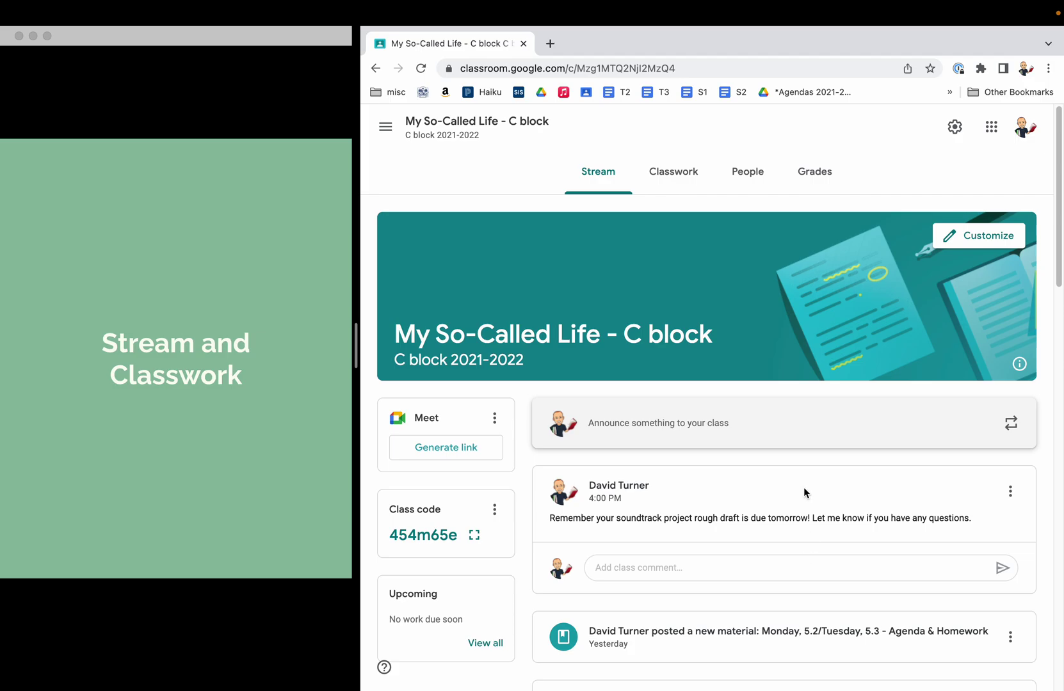
Open the Macbeth topic in Classwork and look through its materials and assignments
click(677, 170)
click(634, 269)
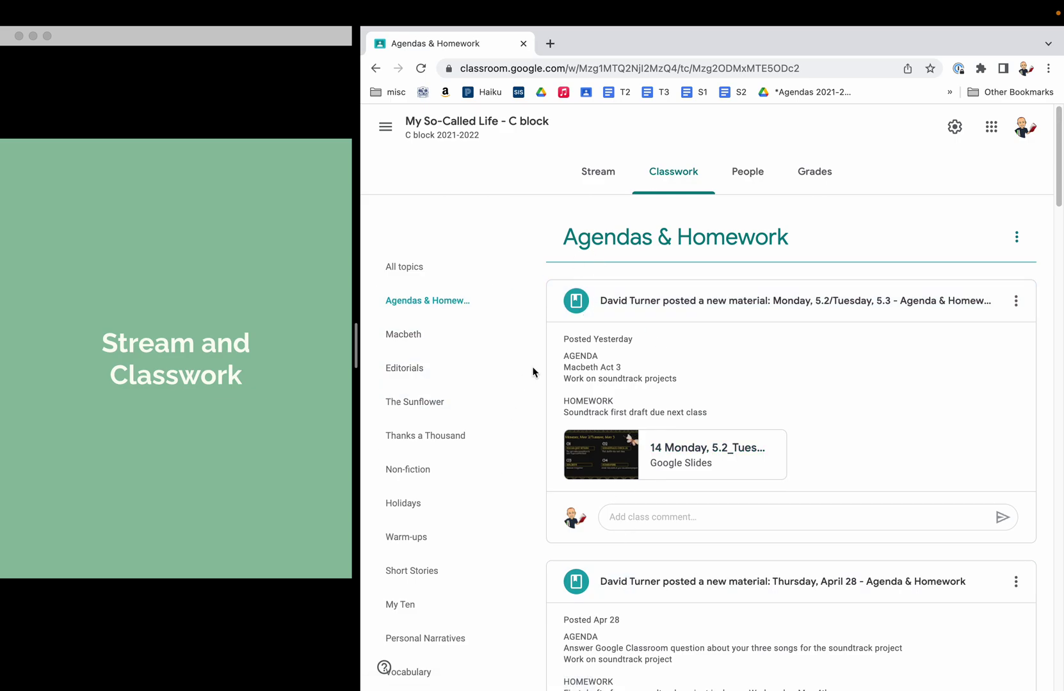
click(403, 336)
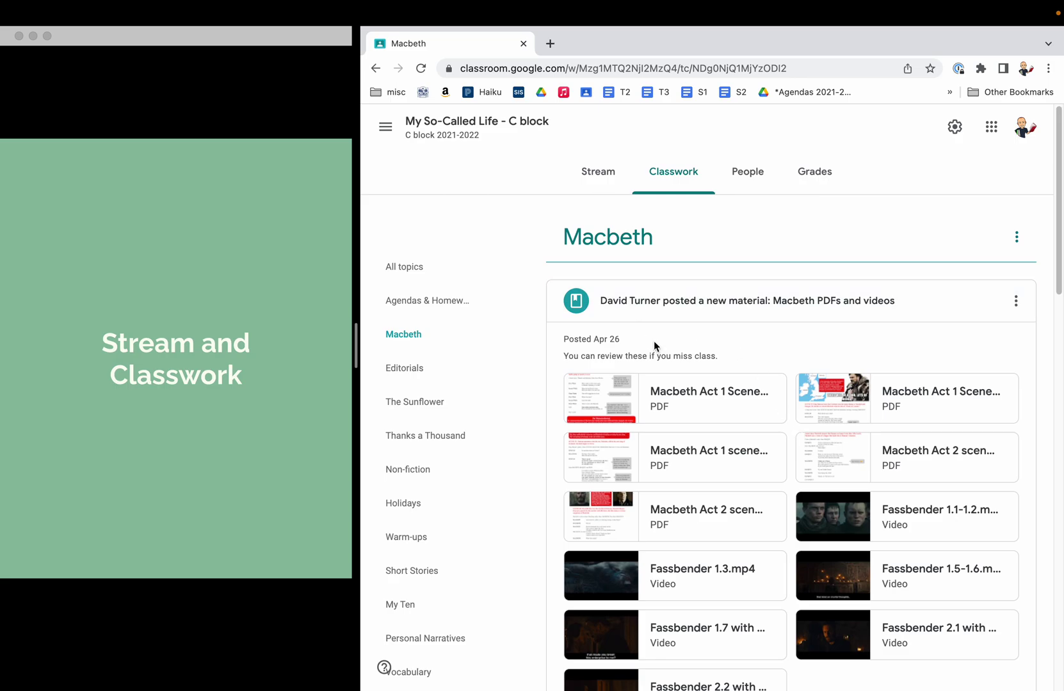
scroll(784, 567, down, 5)
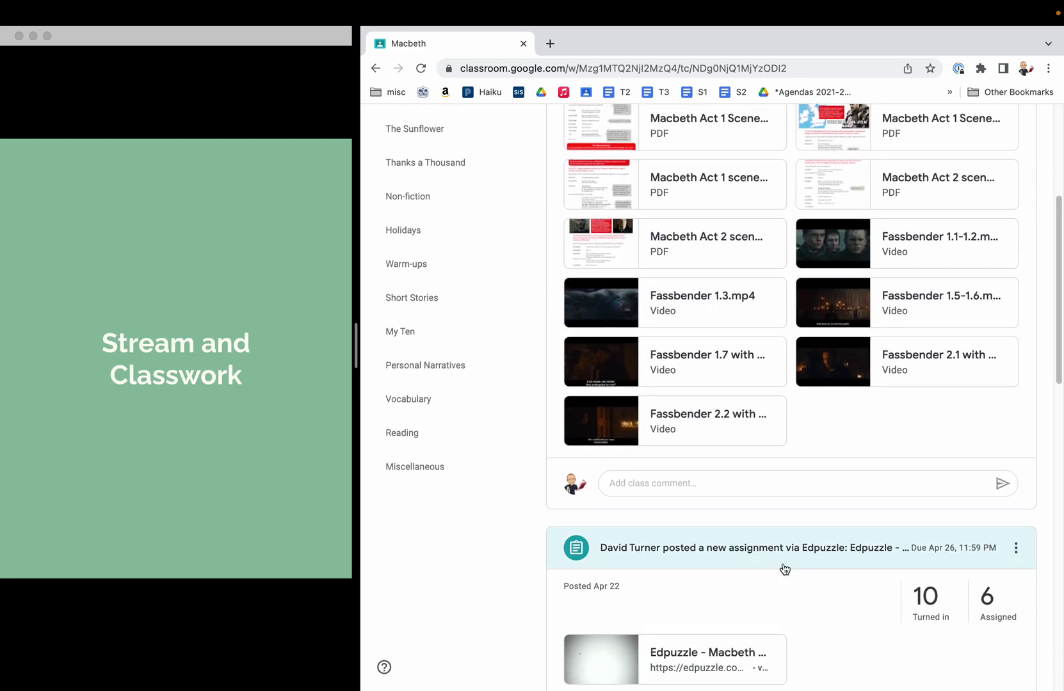
scroll(784, 568, down, 3)
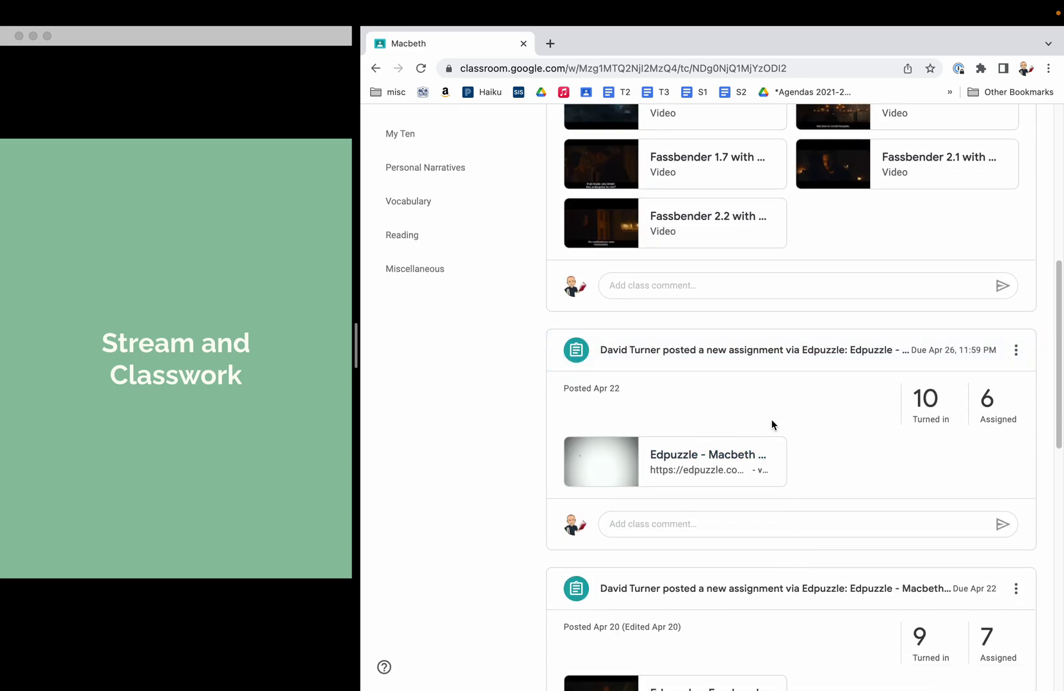
scroll(772, 419, up, 8)
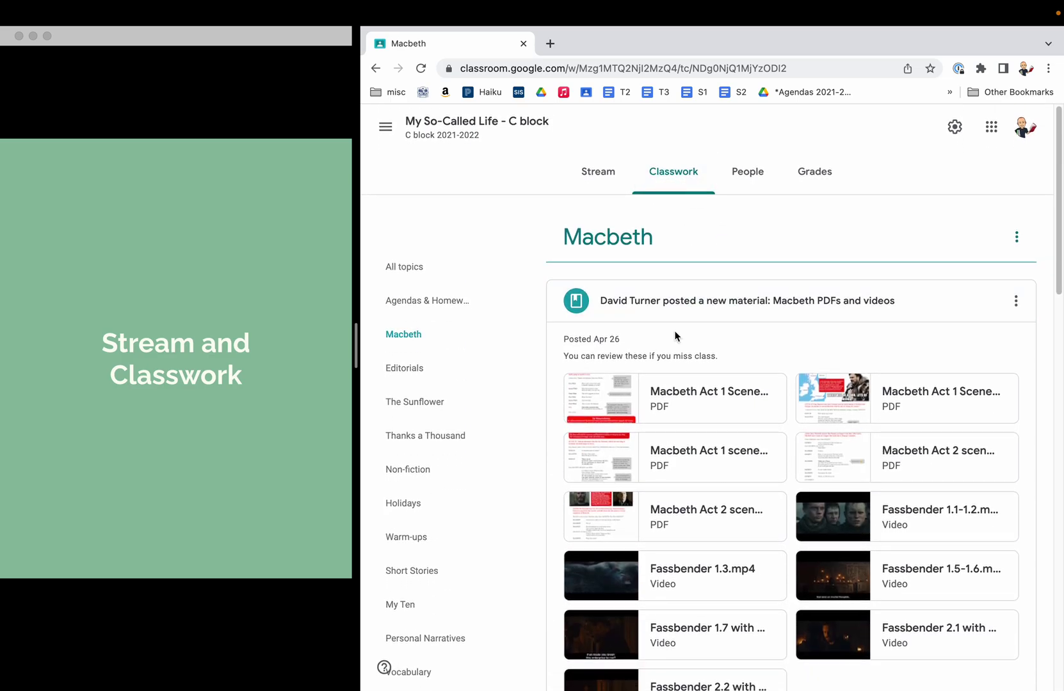
Switch to the slides and advance to "Scheduling Assignments and Due Dates"
mouse_move(710, 6)
click(314, 505)
key(Right)
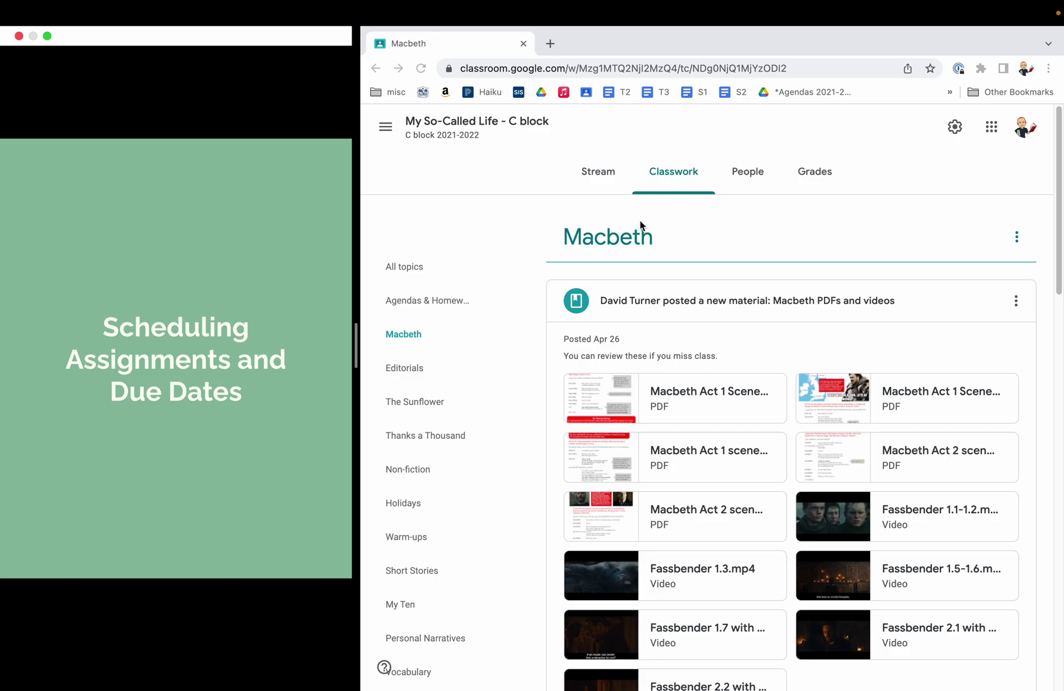
Return to the browser and open the Classwork page of the English 8 - 2022-2023 class
click(412, 268)
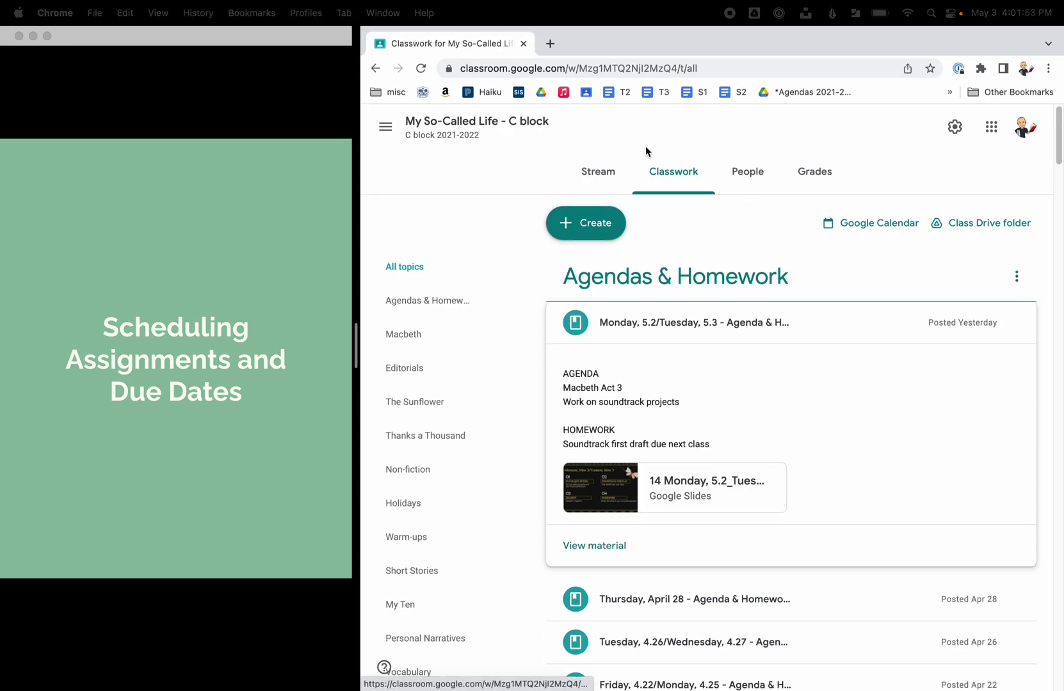
click(383, 123)
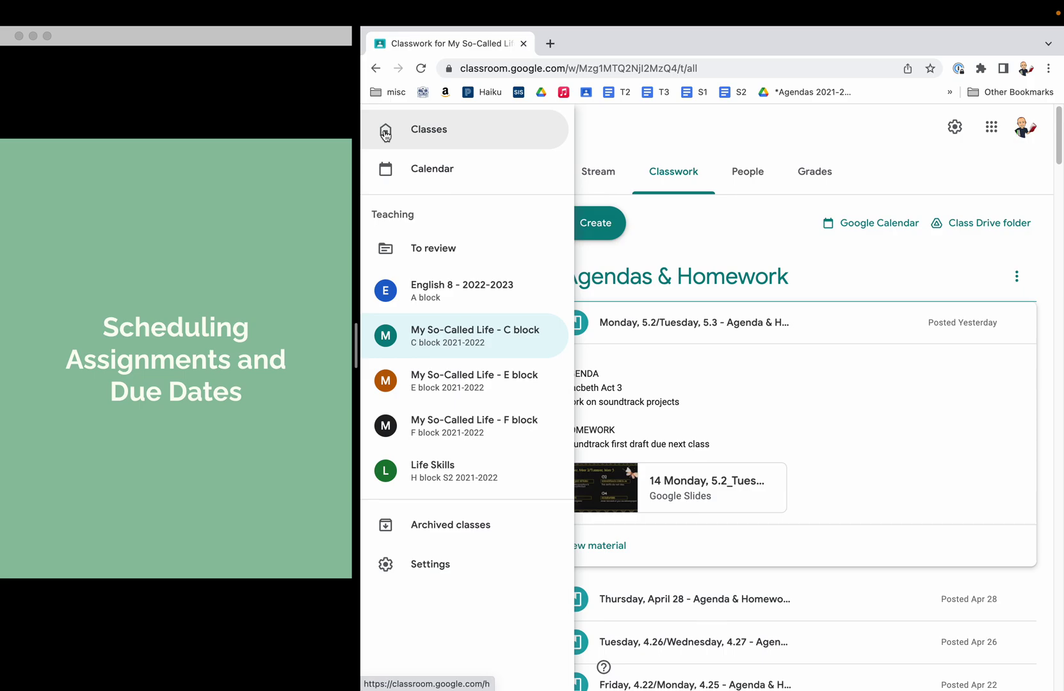
click(446, 296)
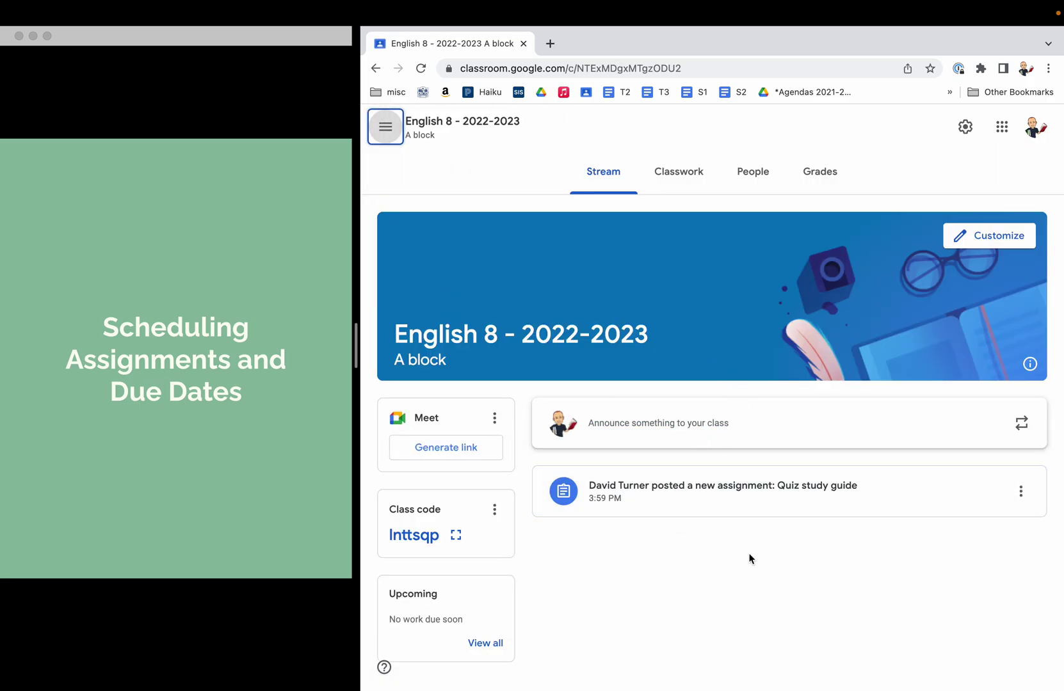
click(686, 170)
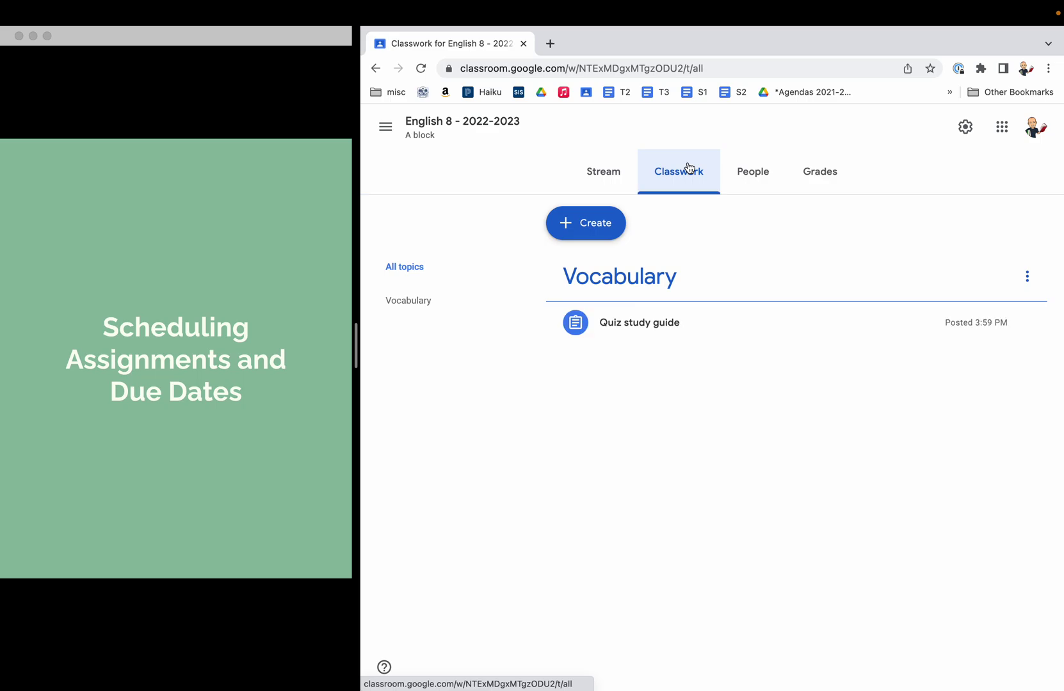
Create a new assignment in Classwork and title it "Macbeth essay"
click(593, 228)
click(601, 267)
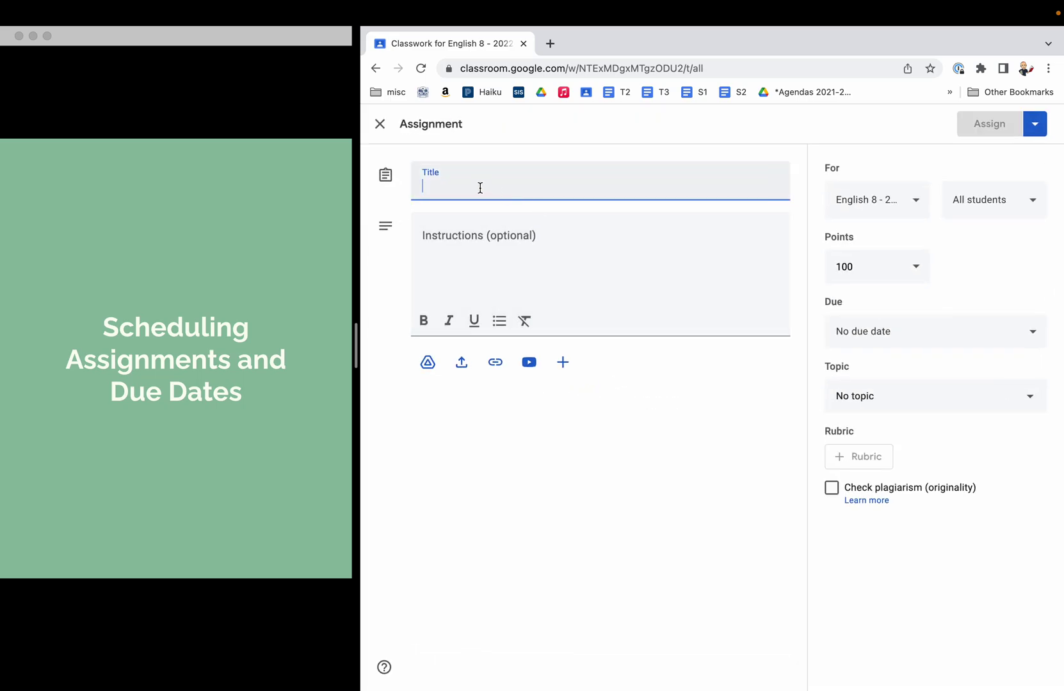
text(Essay)
key(super+a)
text(Macbeth)
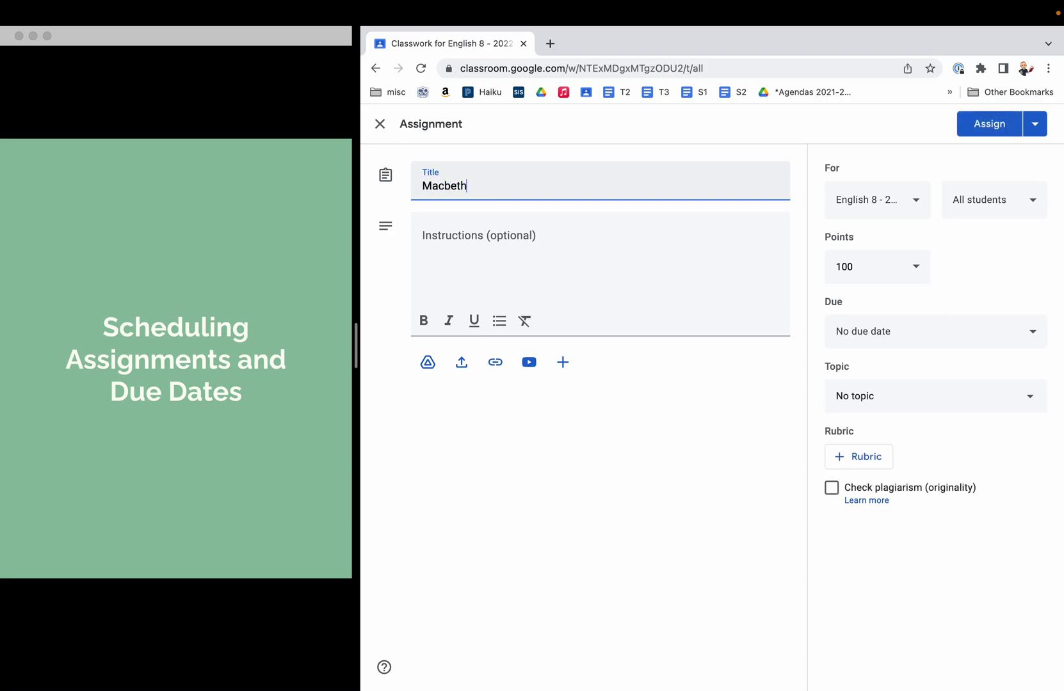
text( essay)
Enter the assignment instructions "Please follow the guidelines for the essay..."
click(500, 240)
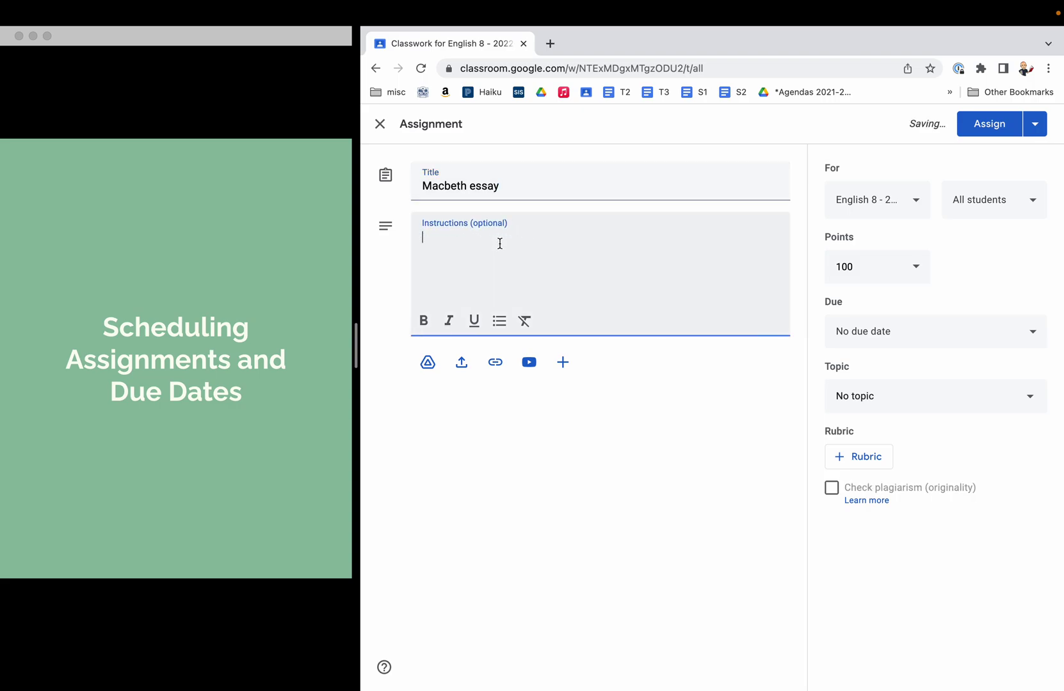
text(Plea)
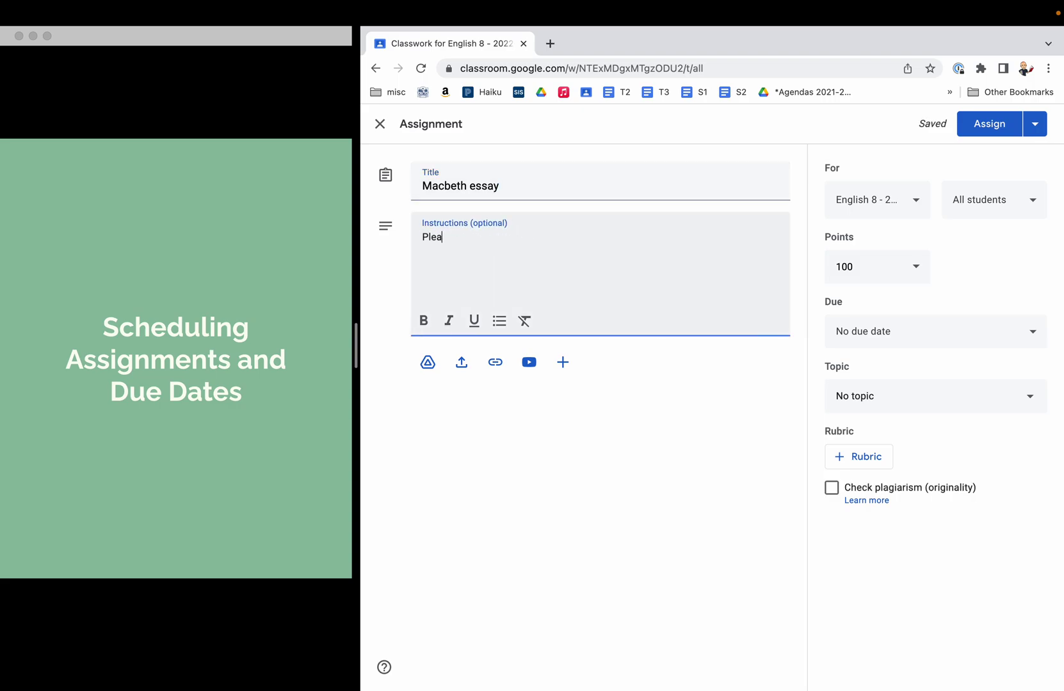
text(se follow the guideline)
key(BackSpace)
key(BackSpace)
text(elines for the essay...)
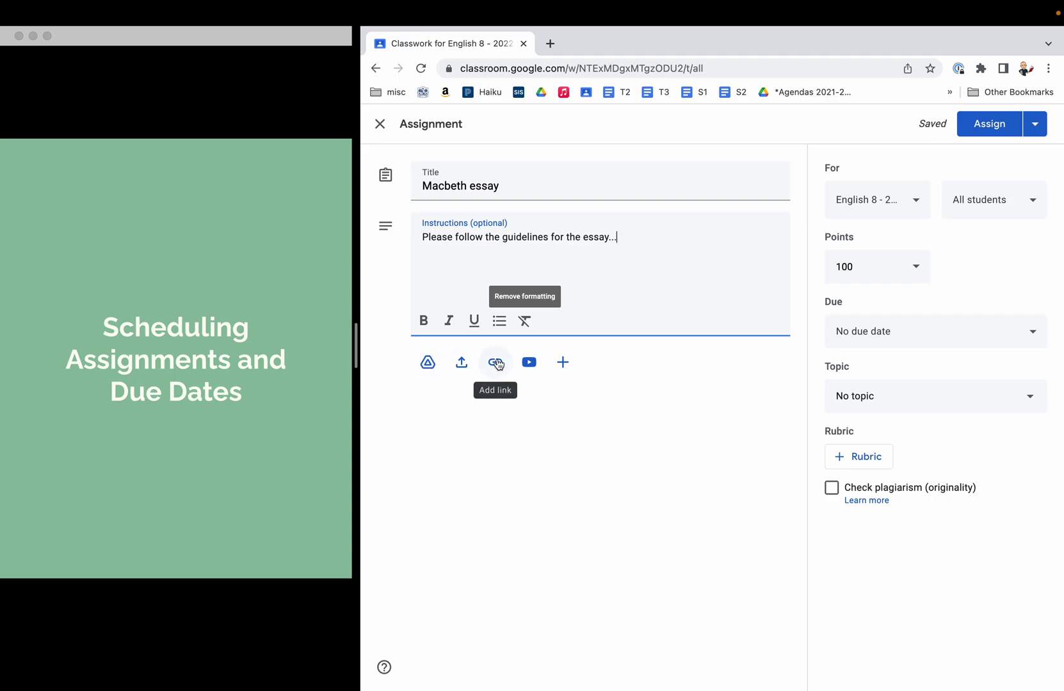
Attach a new Google Docs document to the assignment and name the document "Macbeth essay"
click(564, 363)
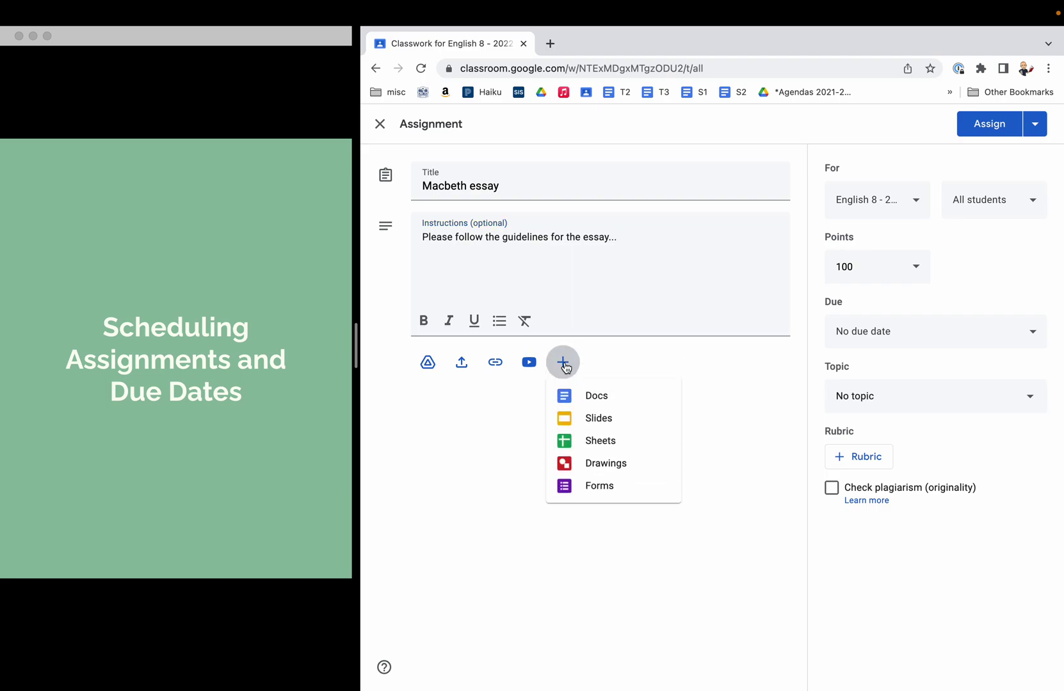
click(584, 404)
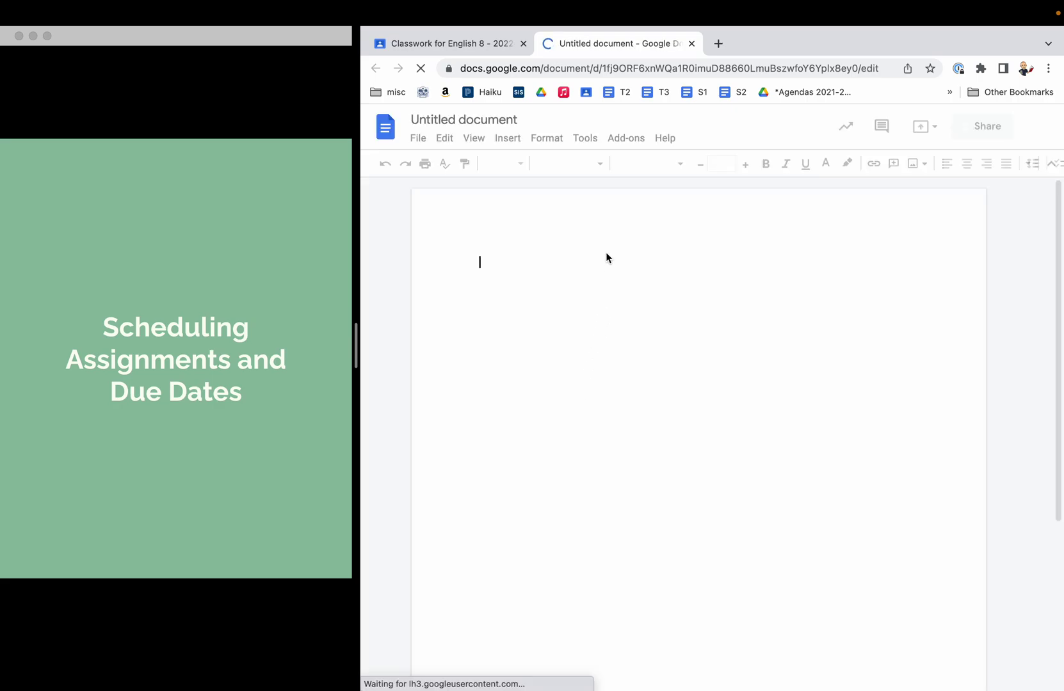
click(495, 118)
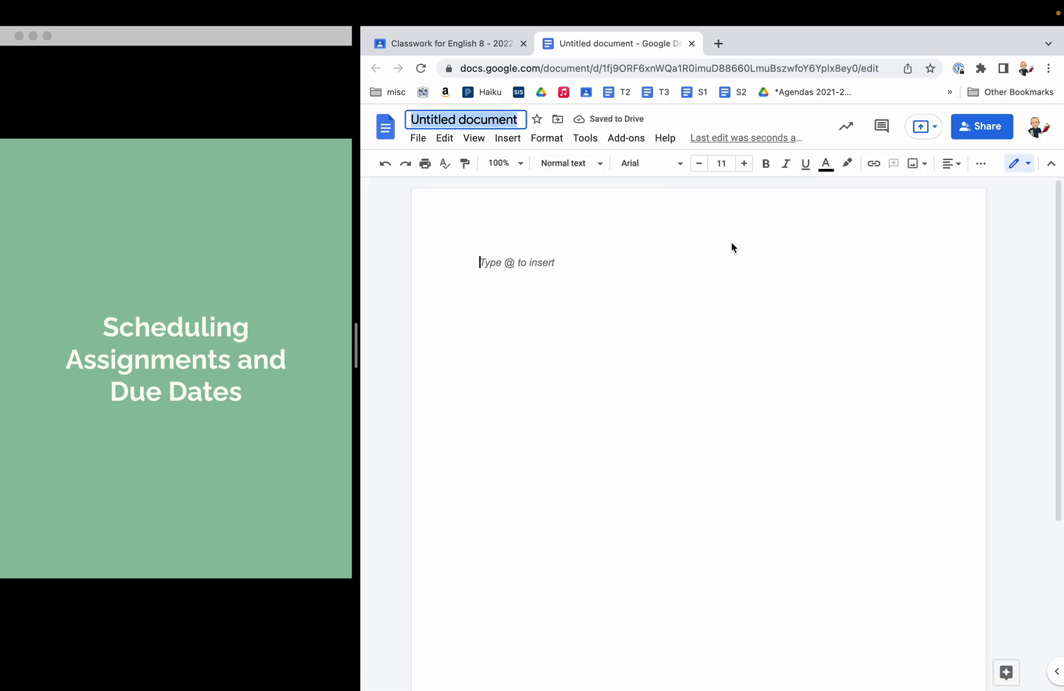
text(Macbeth essay)
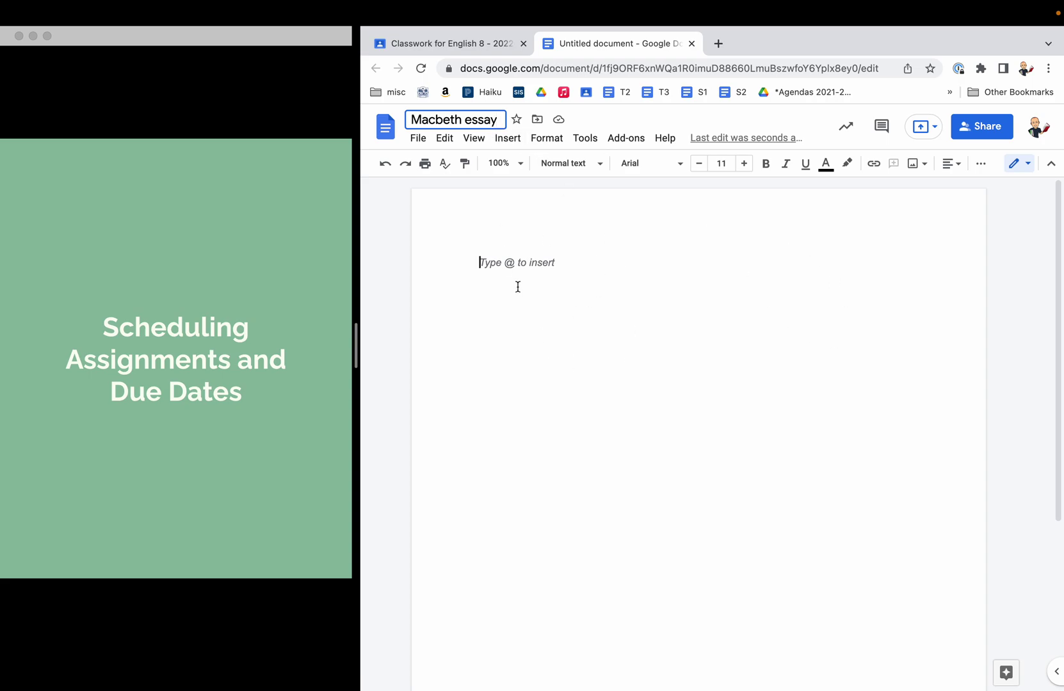
click(474, 254)
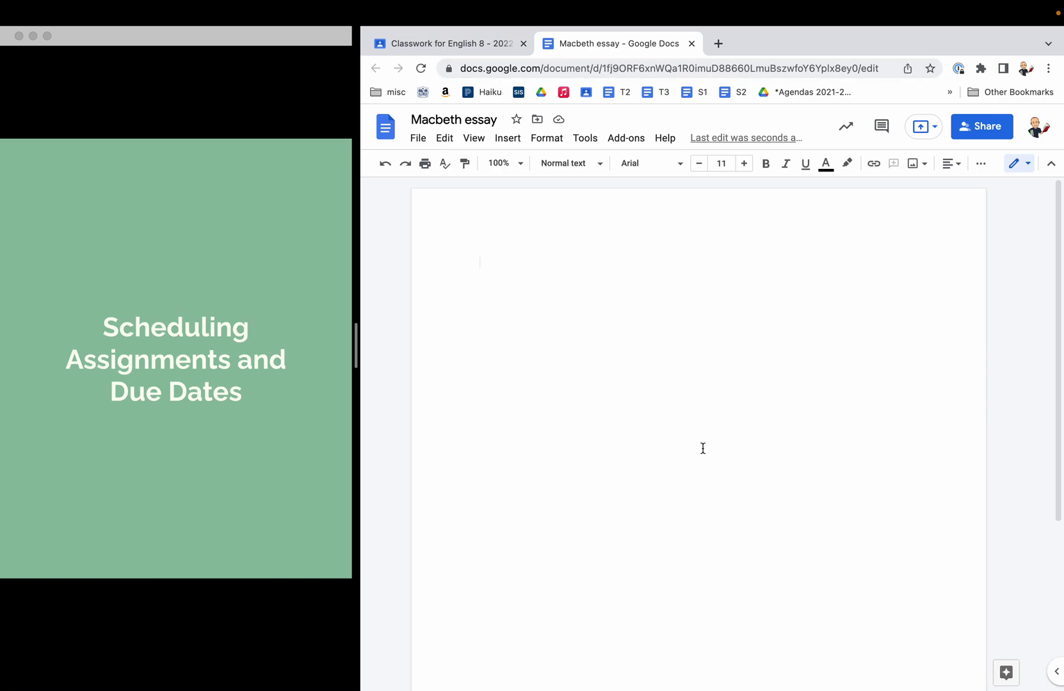
Return to the assignment draft and set the attached document to make a copy for each student
click(486, 64)
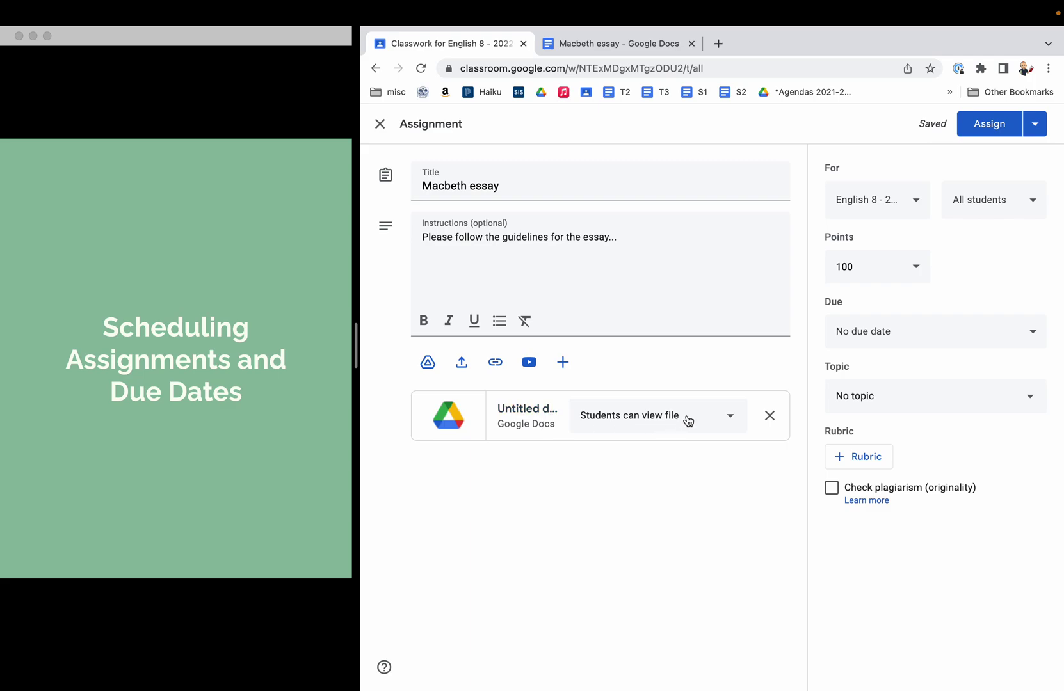
click(718, 424)
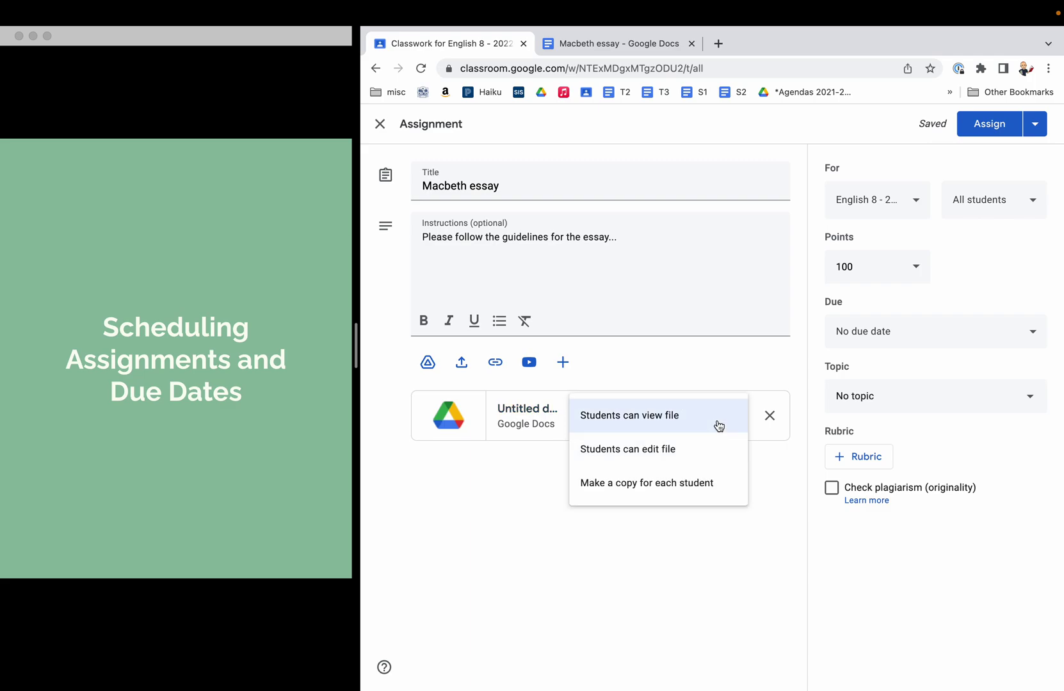
click(678, 484)
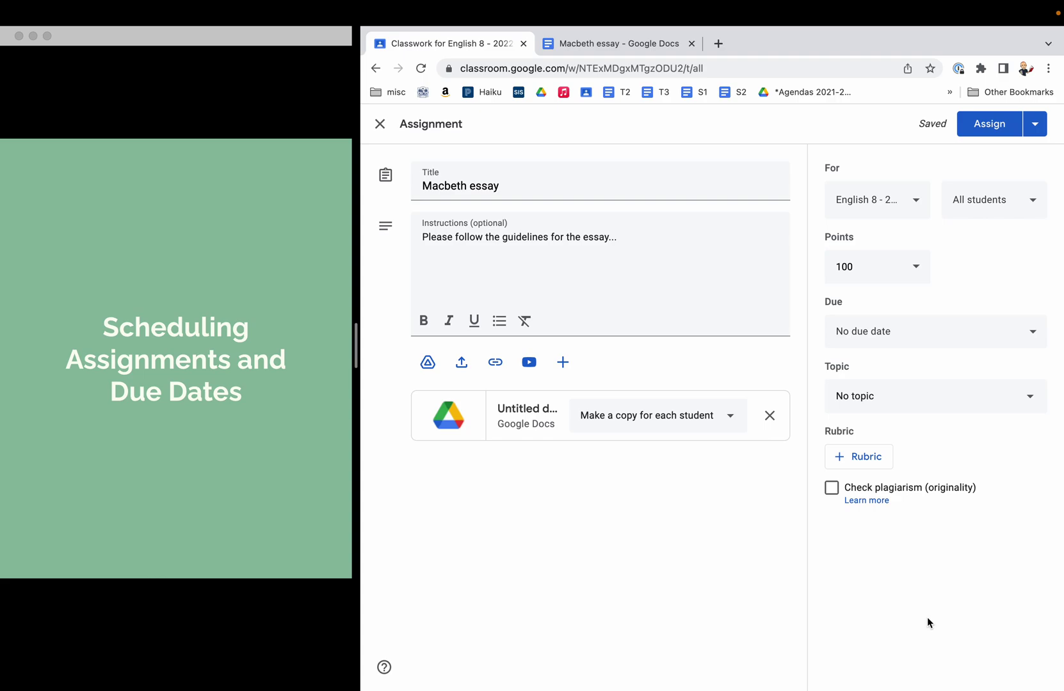
Create the topic "Macbeth" for the assignment and set its points to 25
click(973, 399)
click(907, 434)
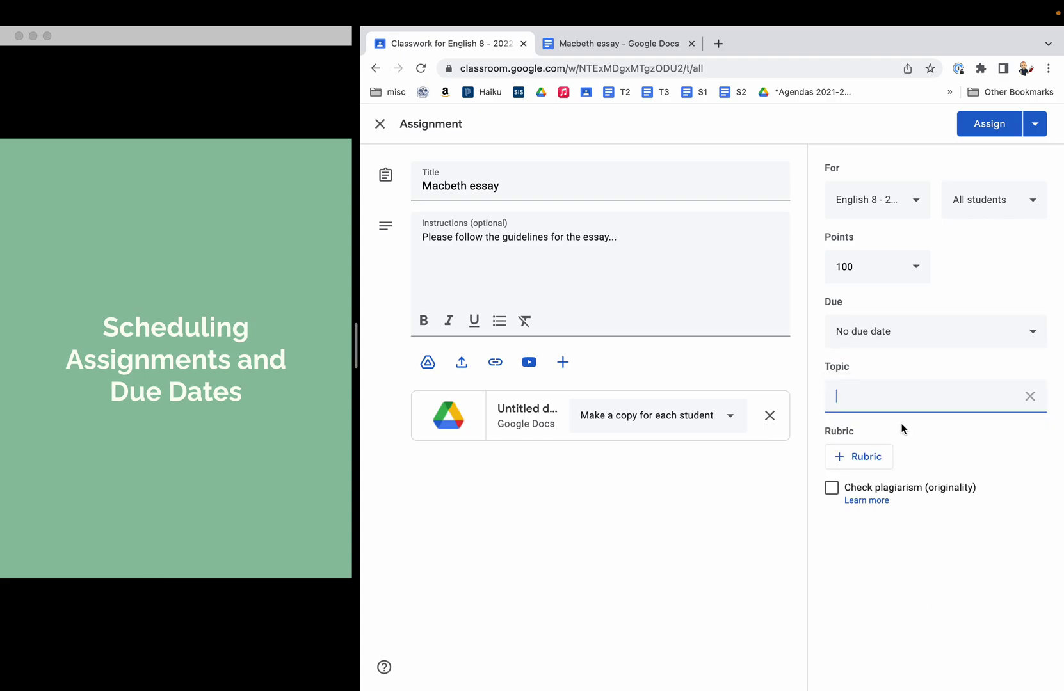
text(Macbeth)
click(890, 266)
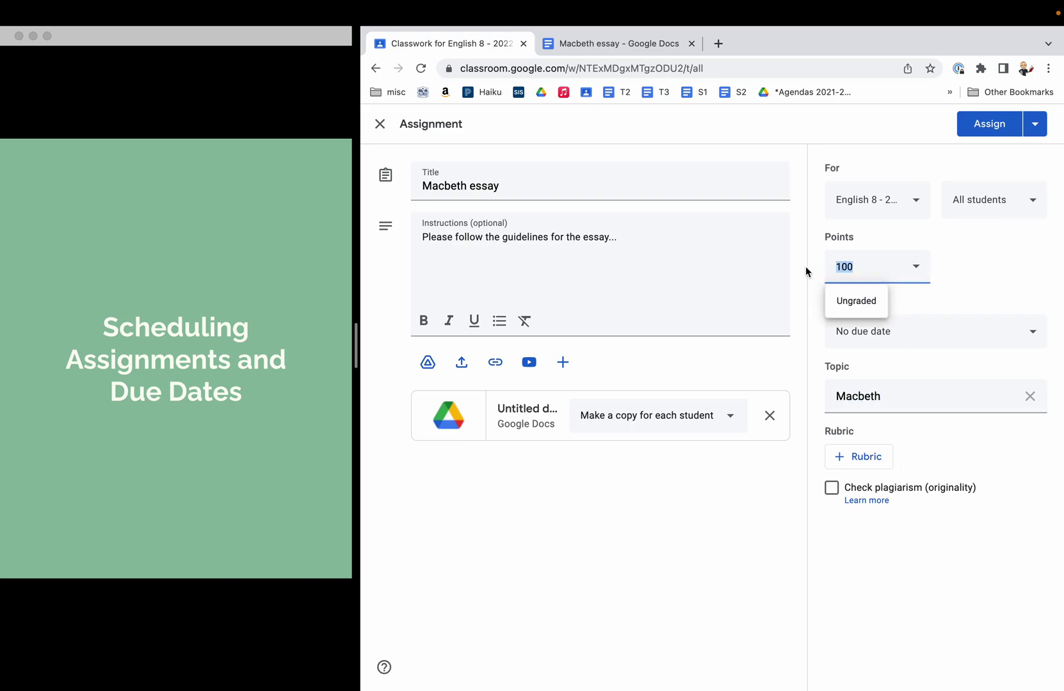
text(25)
click(941, 551)
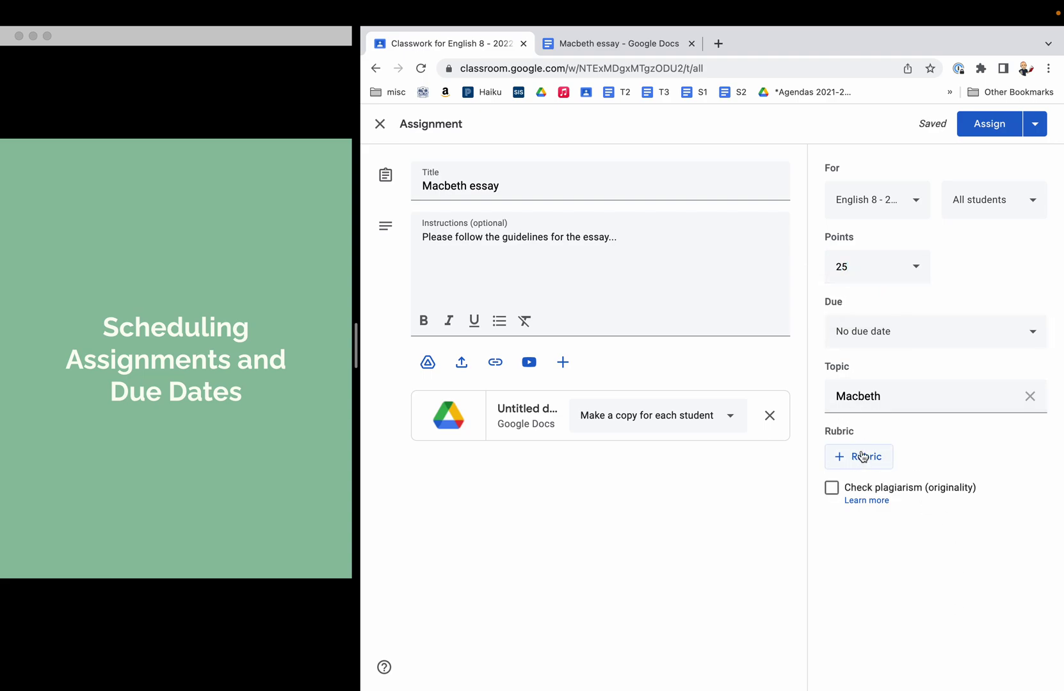
Add the My So-Called Life classes of C block, E block and F block to the assignment's recipients
click(920, 203)
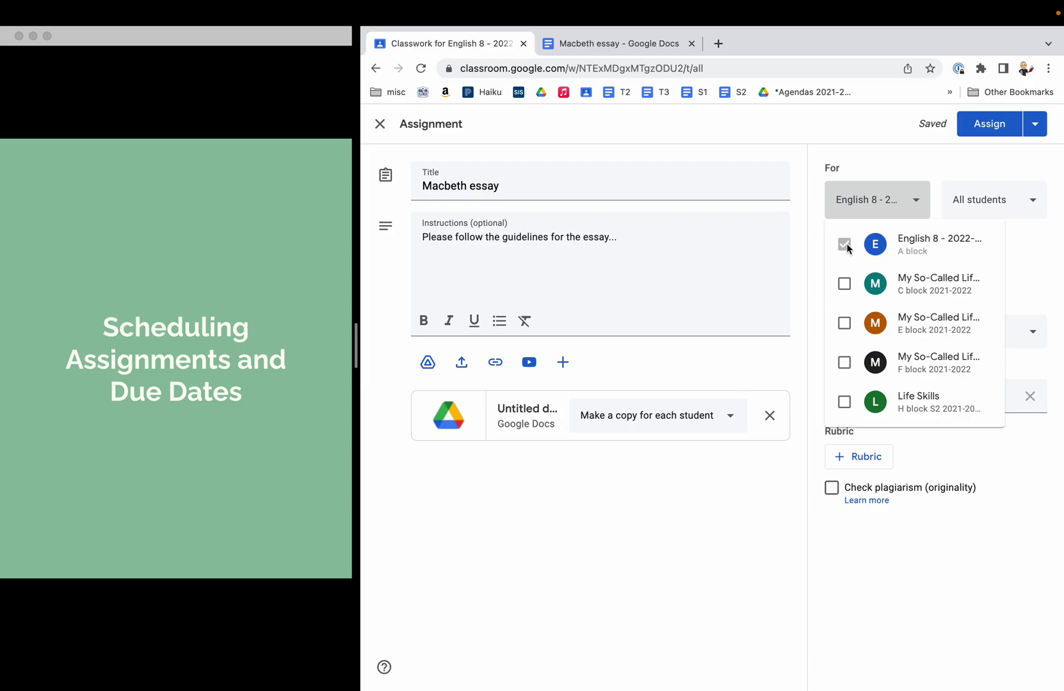
click(844, 284)
click(844, 323)
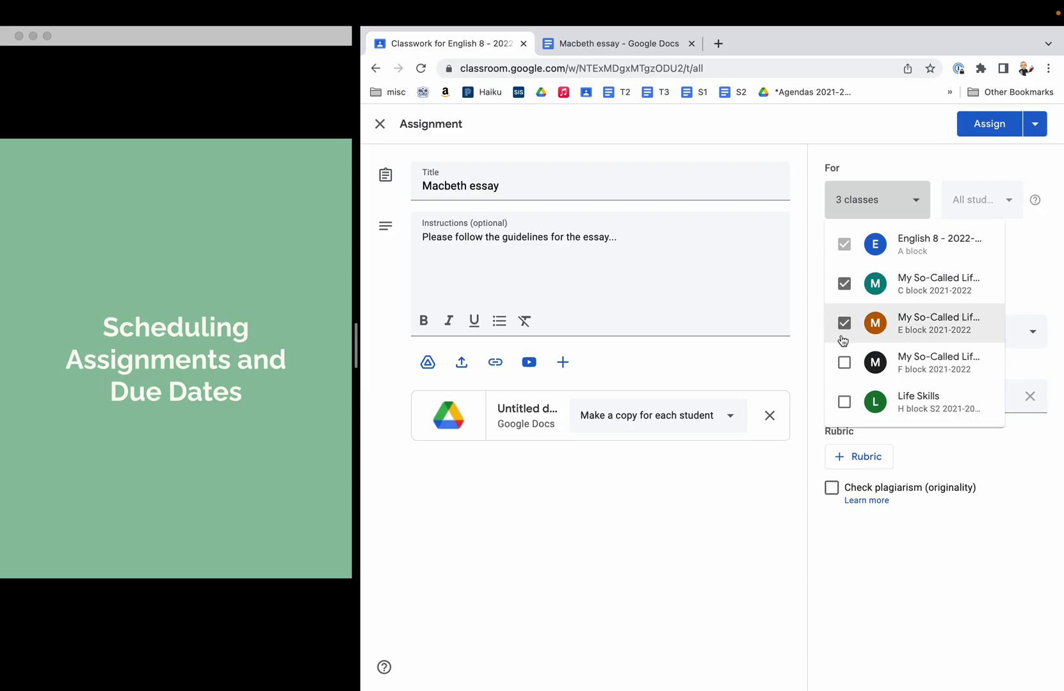
click(844, 362)
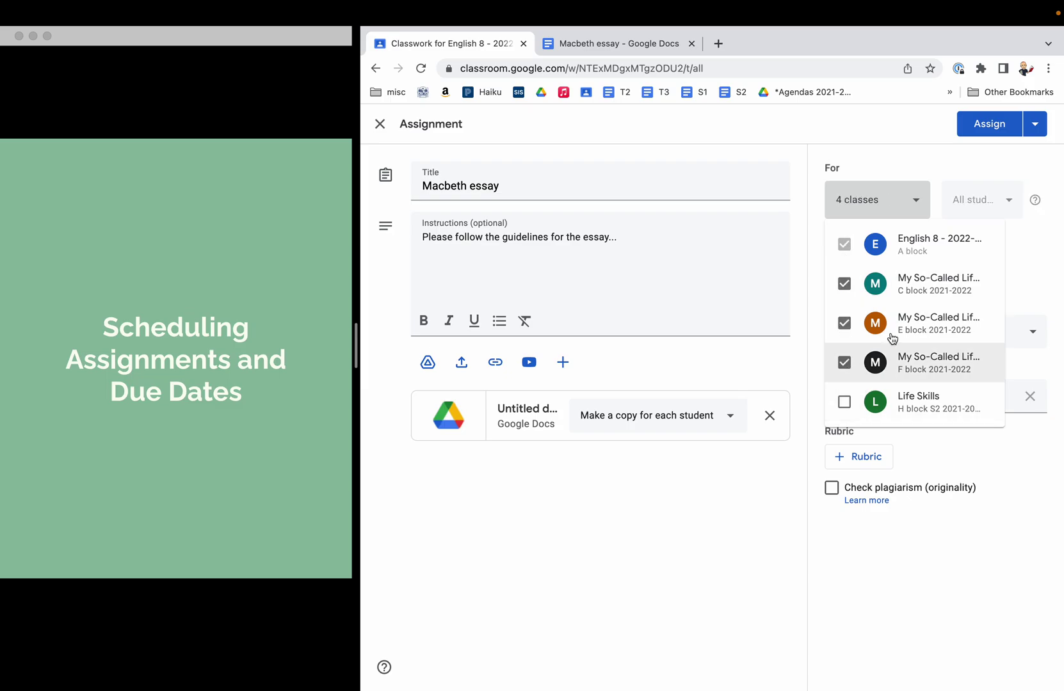
click(1011, 475)
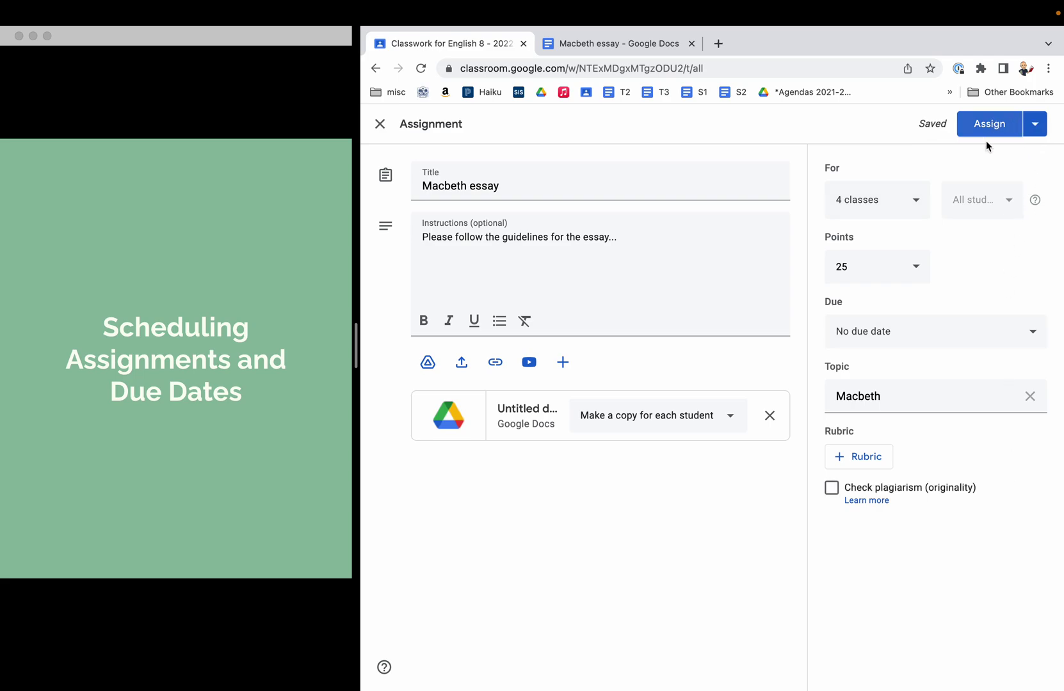
Start scheduling the assignment and set the English 8 class's publish date to May 4, 2022 at 2:25 PM
click(1038, 130)
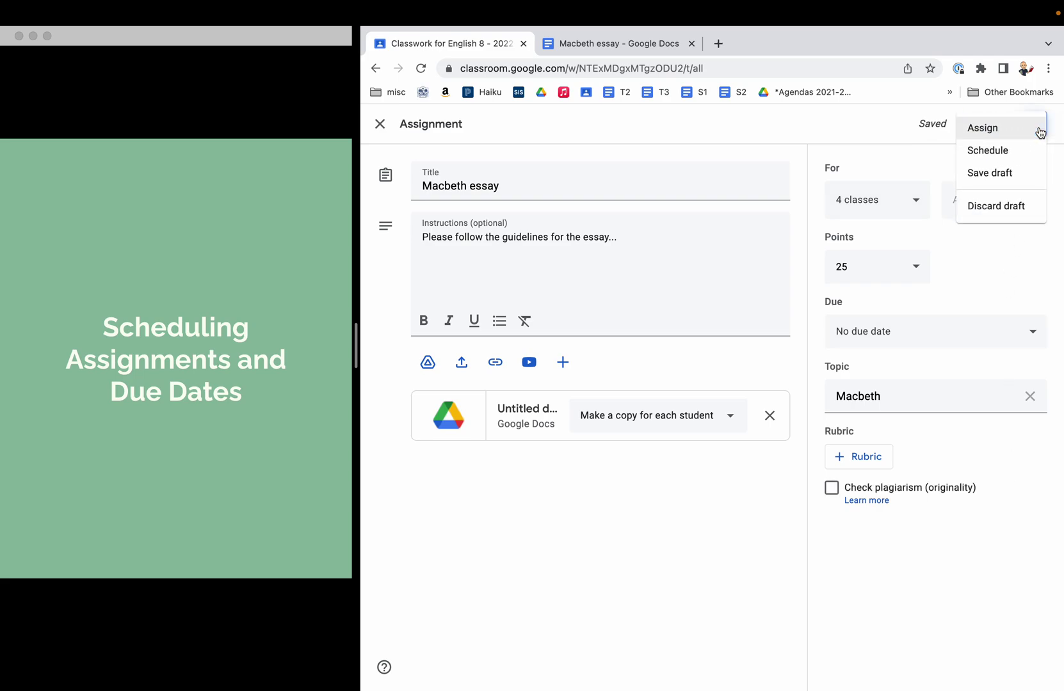
click(1007, 152)
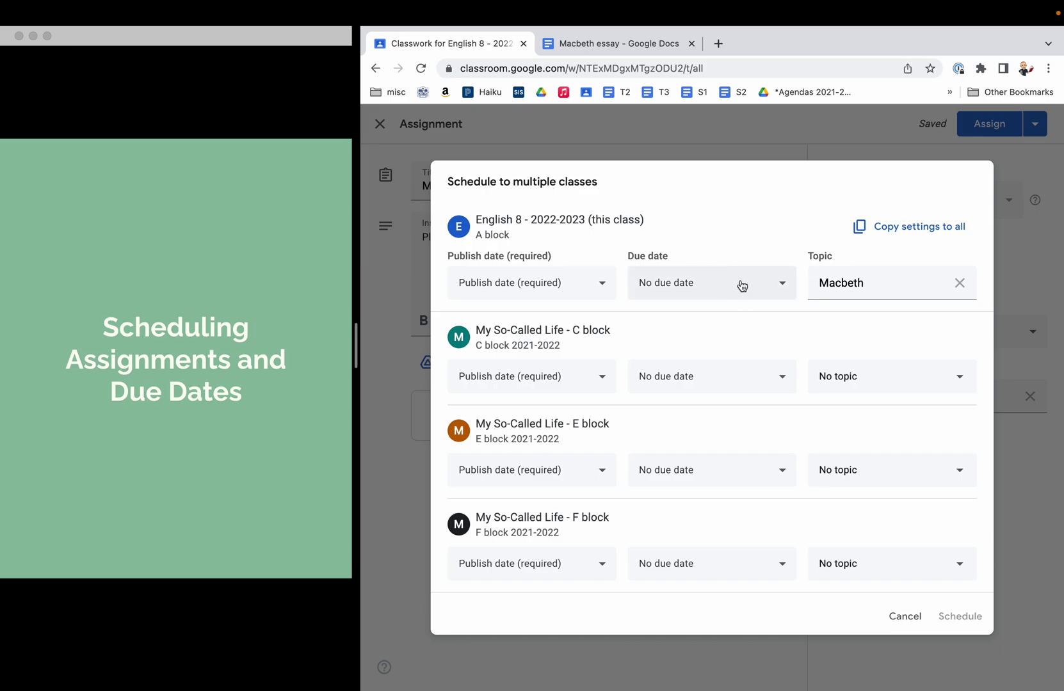
click(568, 289)
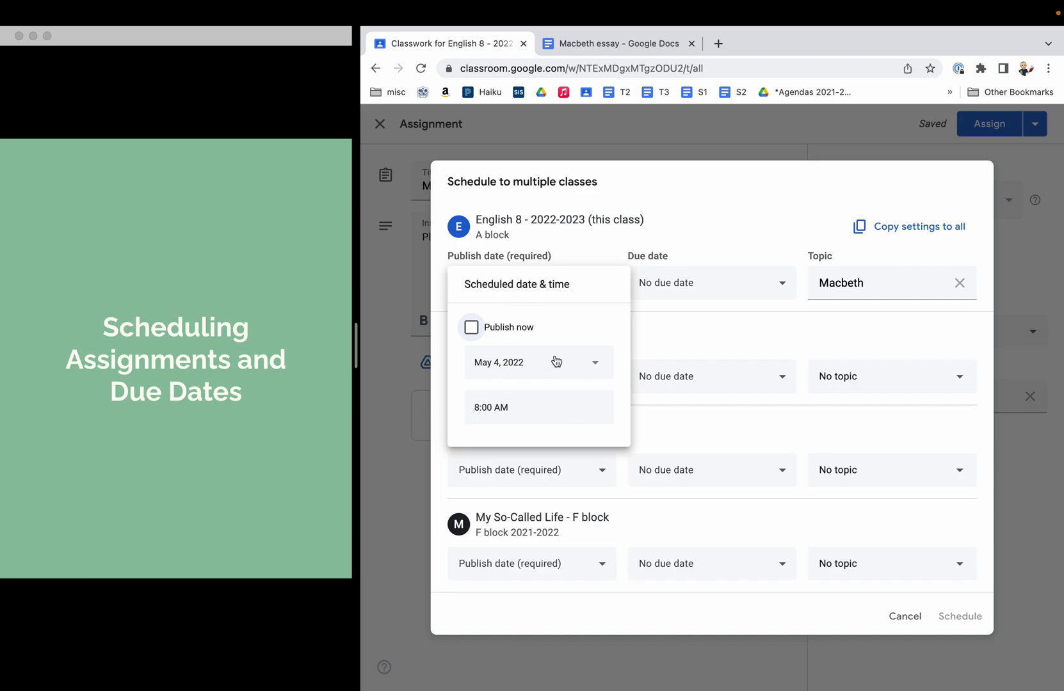
click(541, 414)
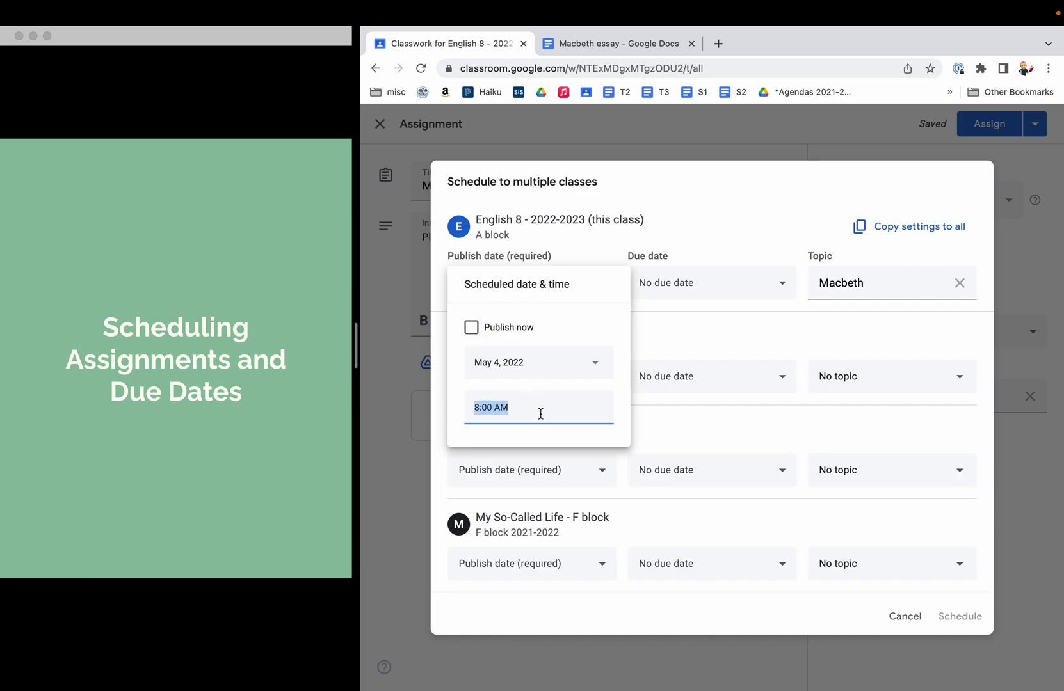
text(2:25 PM)
click(690, 342)
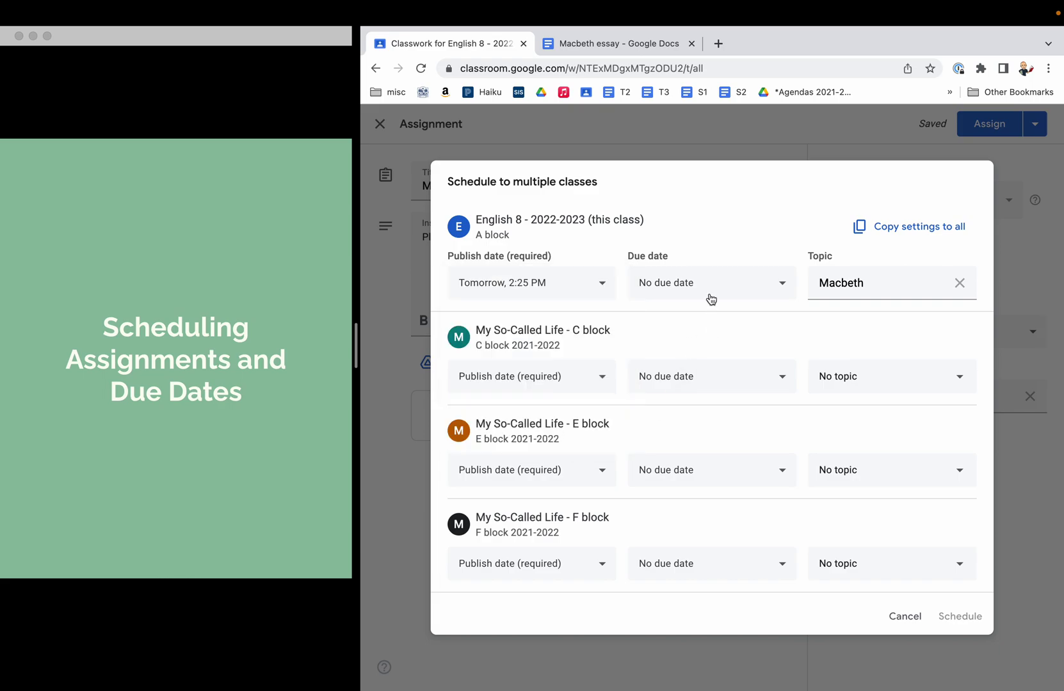
Set the English 8 class's due date to May 10, 2022 and copy its schedule settings to all the other classes
click(711, 284)
click(716, 347)
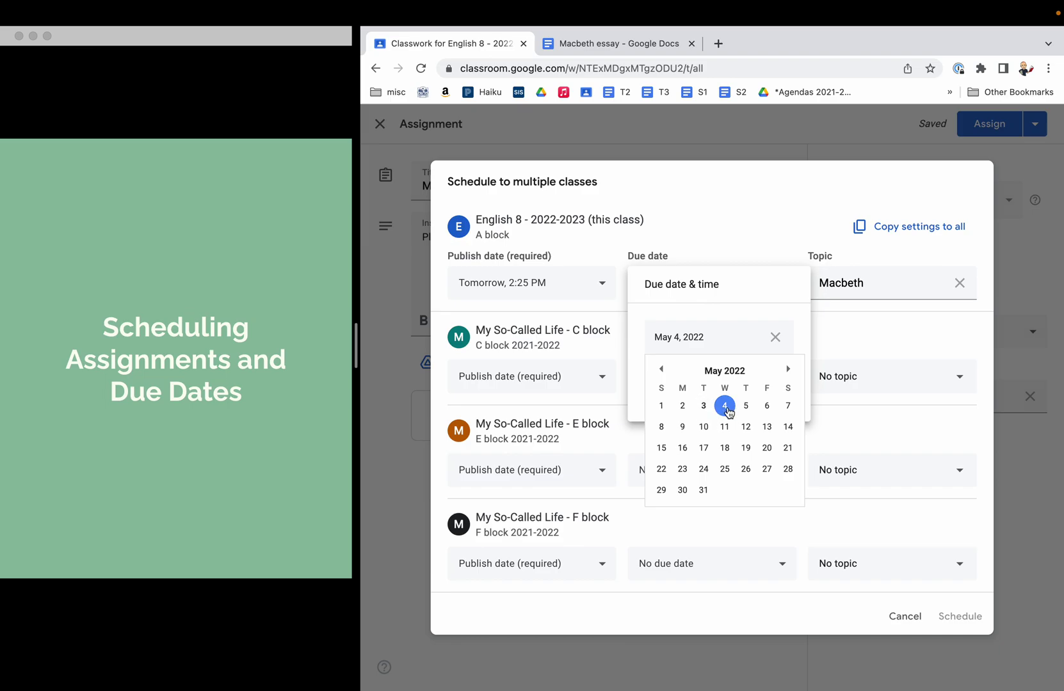
click(702, 426)
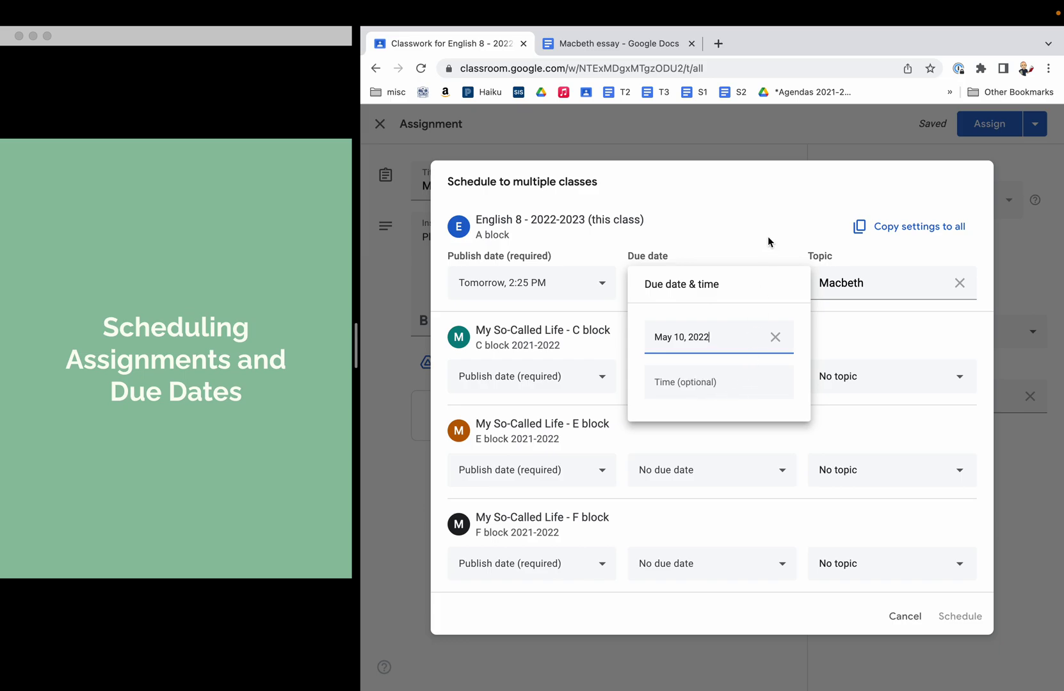
click(771, 210)
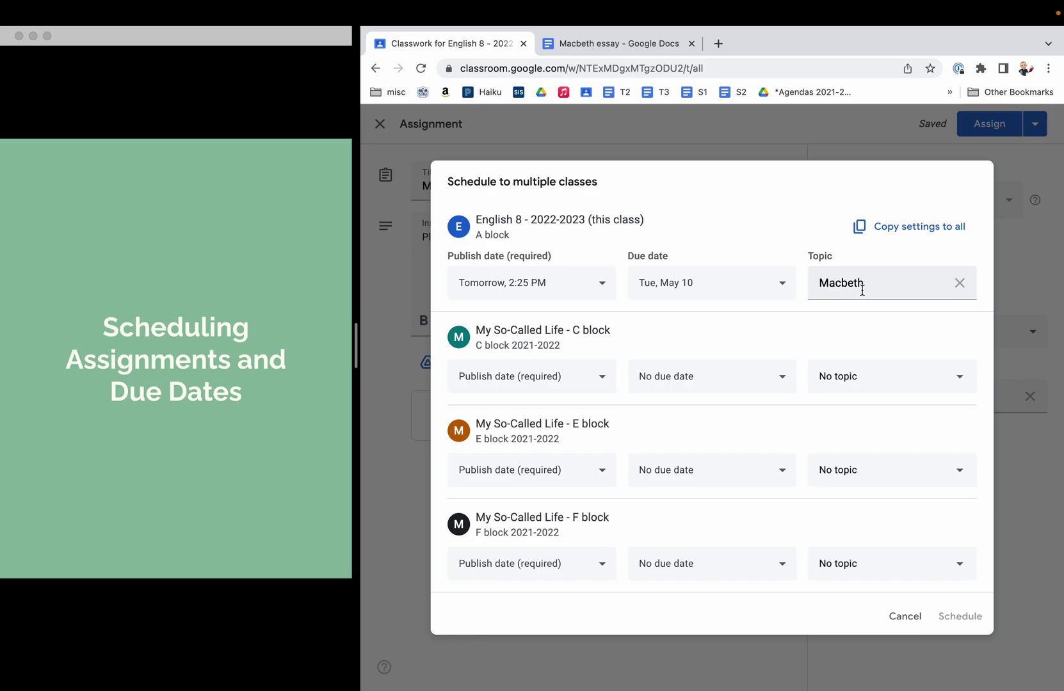
click(913, 236)
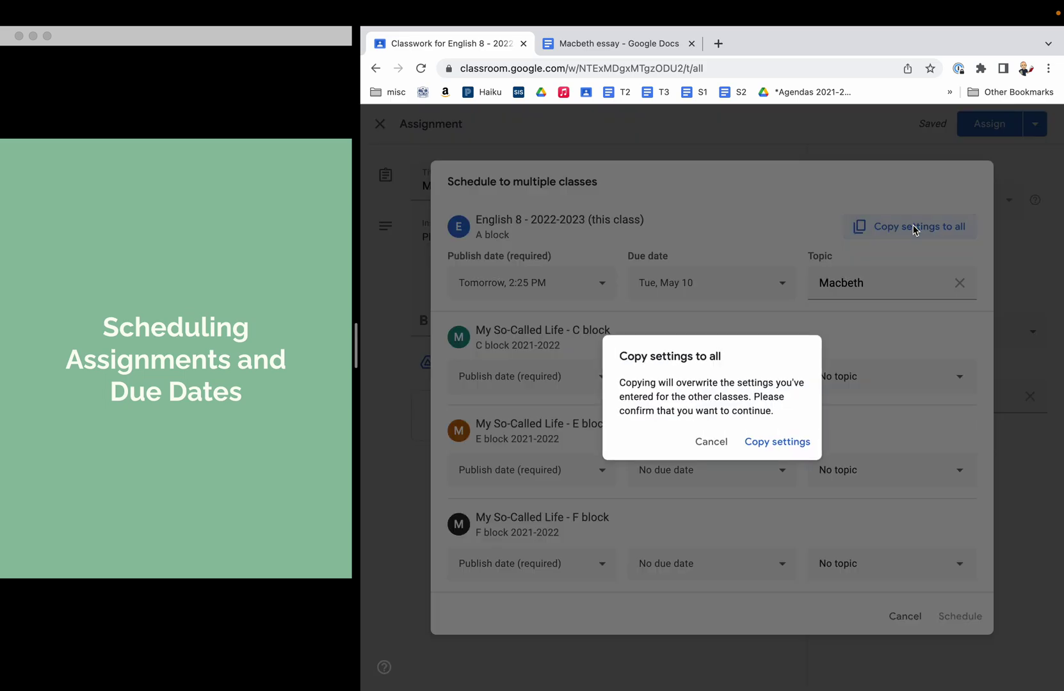
click(779, 441)
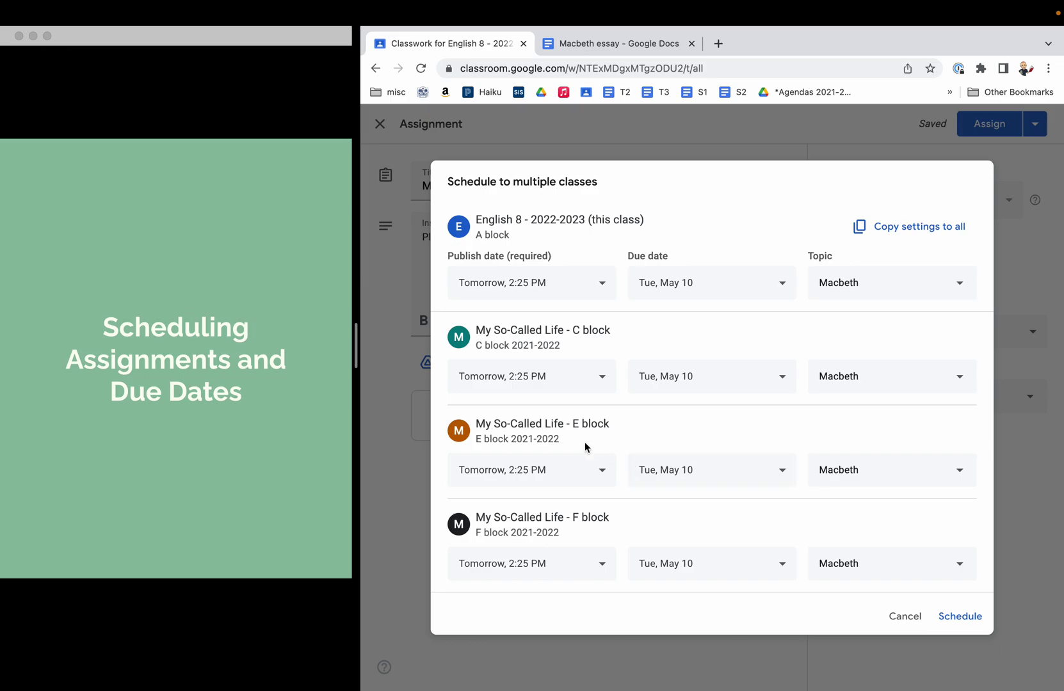
Set the E block class's publish date to May 5, 2022 at 10:15 AM
click(601, 474)
click(552, 554)
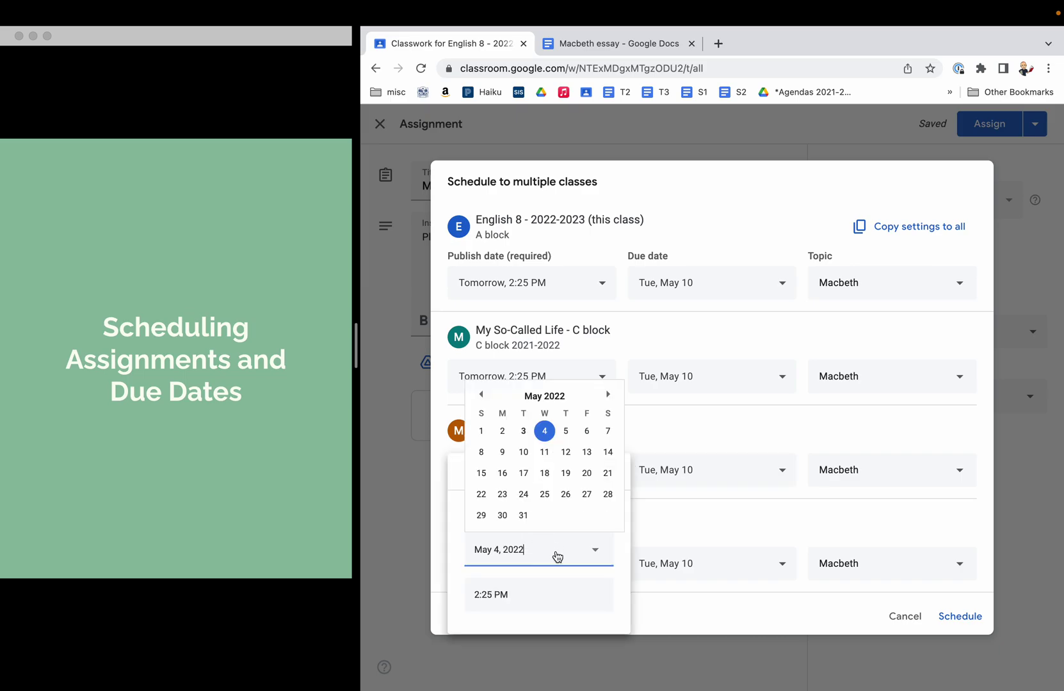
click(567, 432)
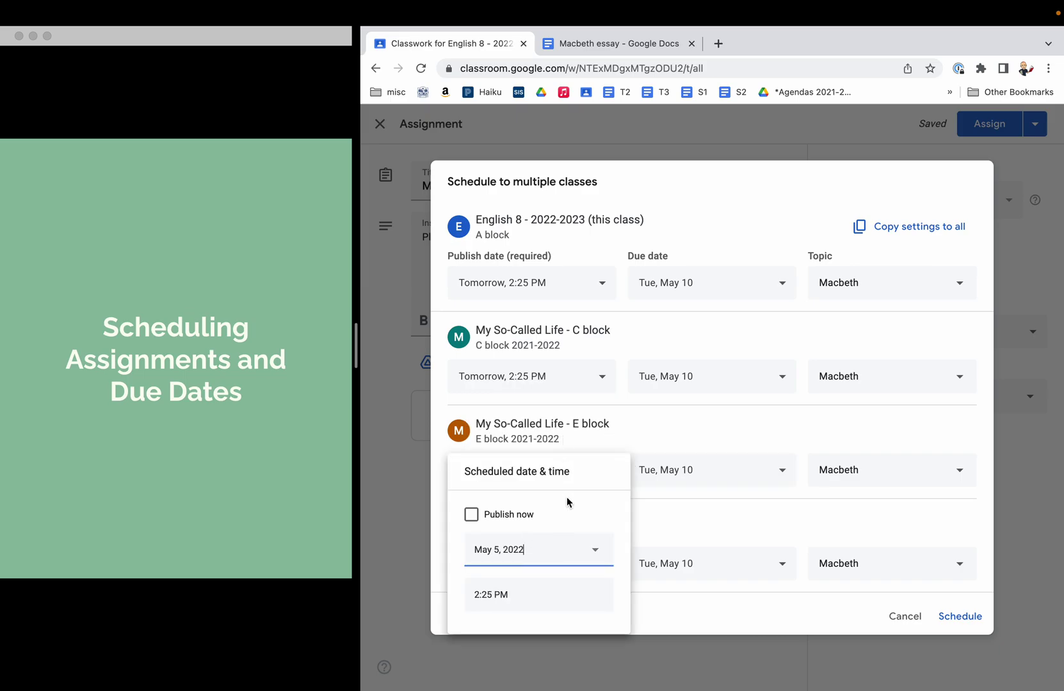
click(525, 593)
text(10:15a)
key(Return)
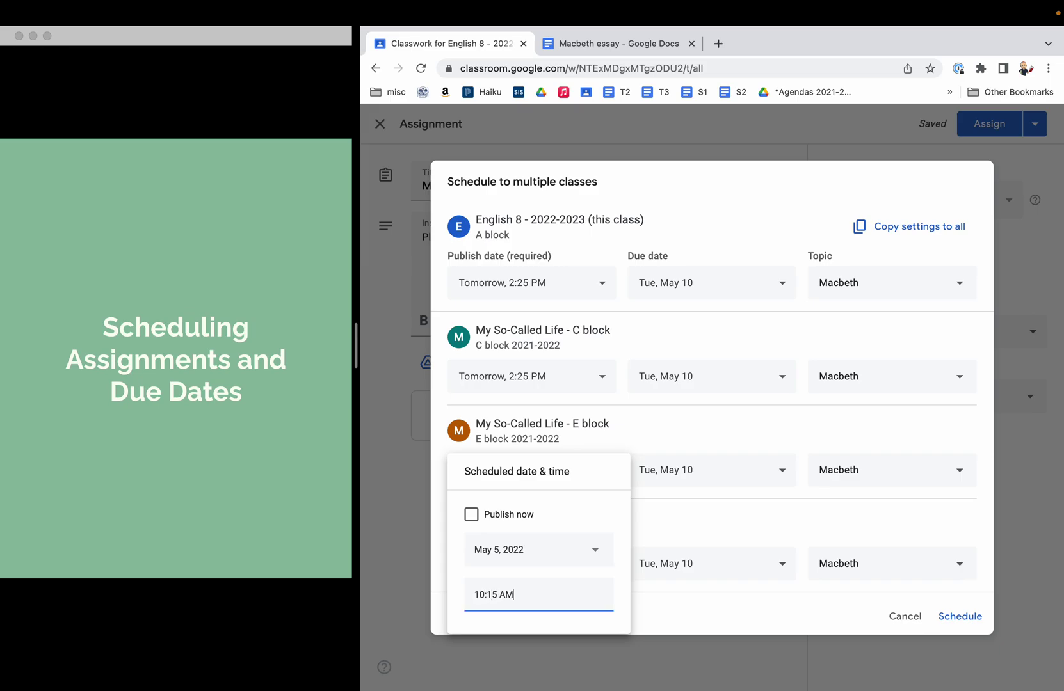
click(660, 518)
Set the F block class's publish date to May 5, 2022 at 1:00 PM
click(553, 565)
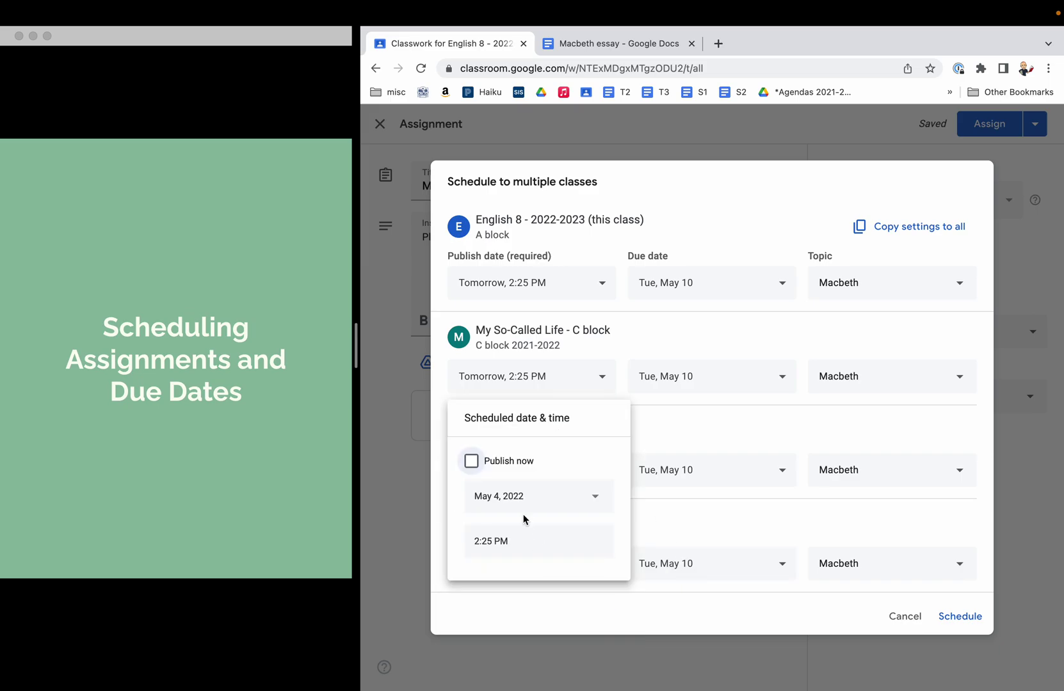
click(524, 500)
click(565, 566)
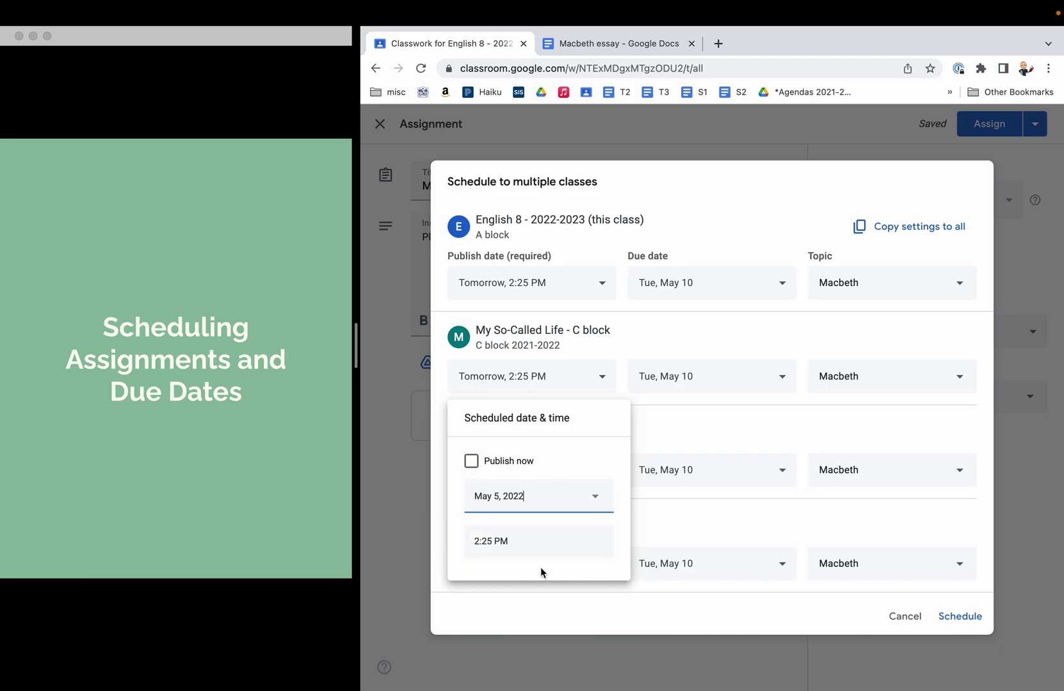
click(523, 538)
text(1)
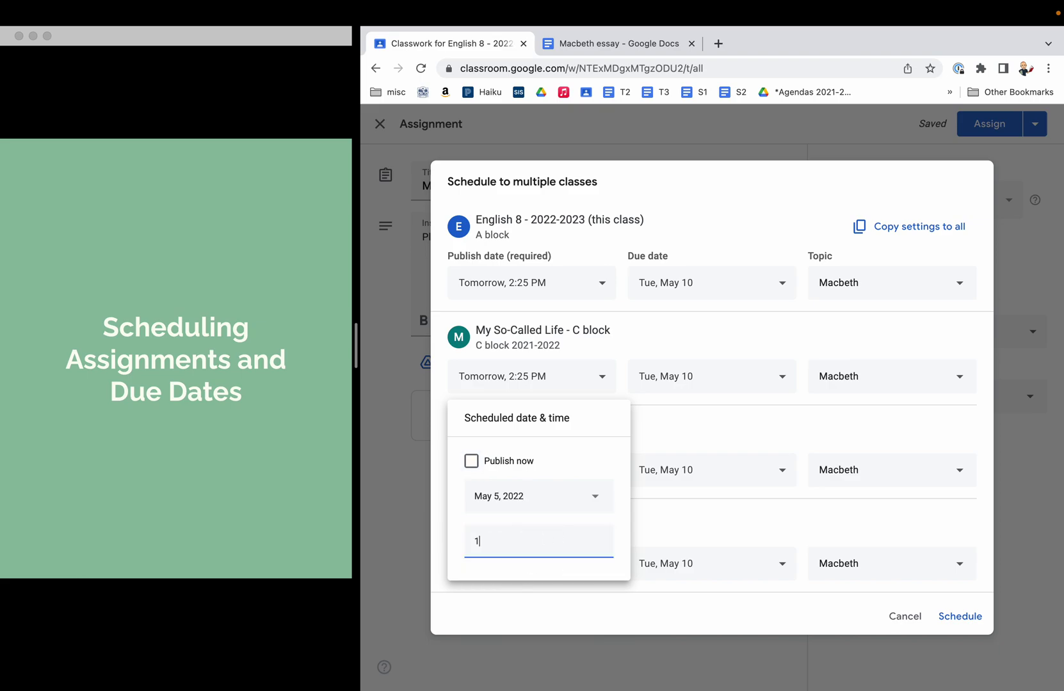
text(pm)
click(694, 529)
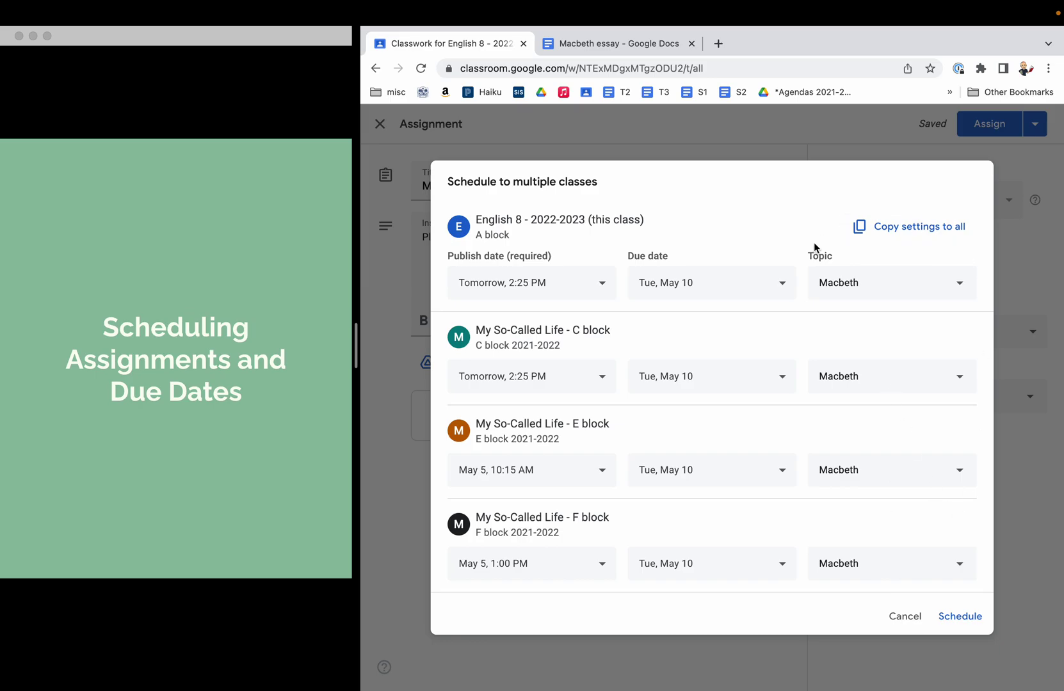
Cancel the multi-class scheduling and save the Macbeth essay assignment as a draft
click(915, 618)
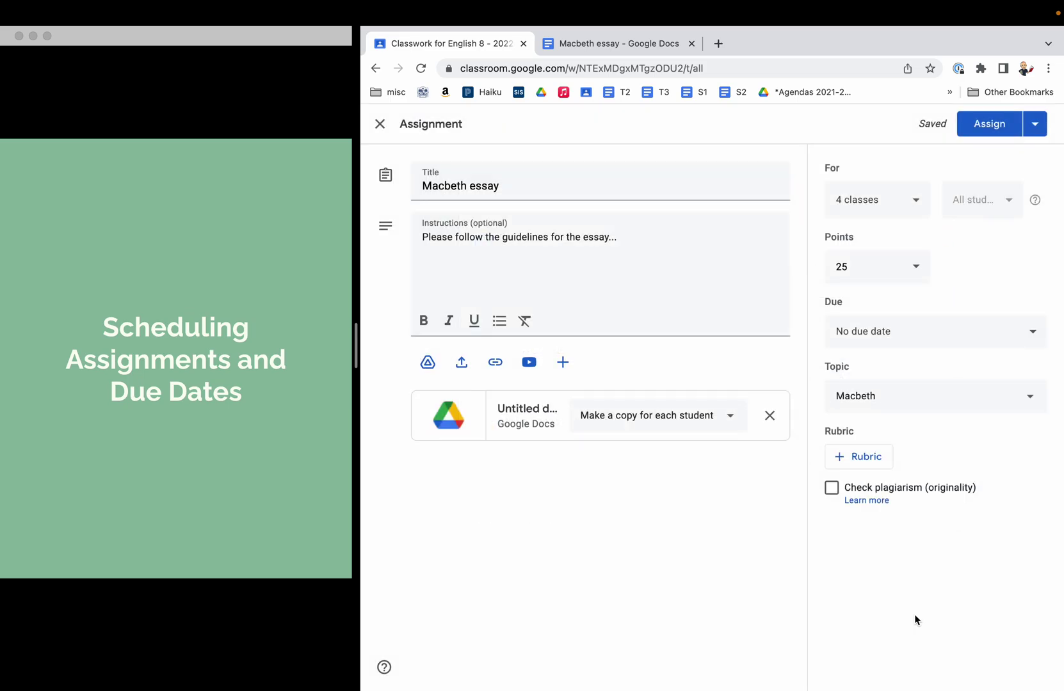
click(1036, 124)
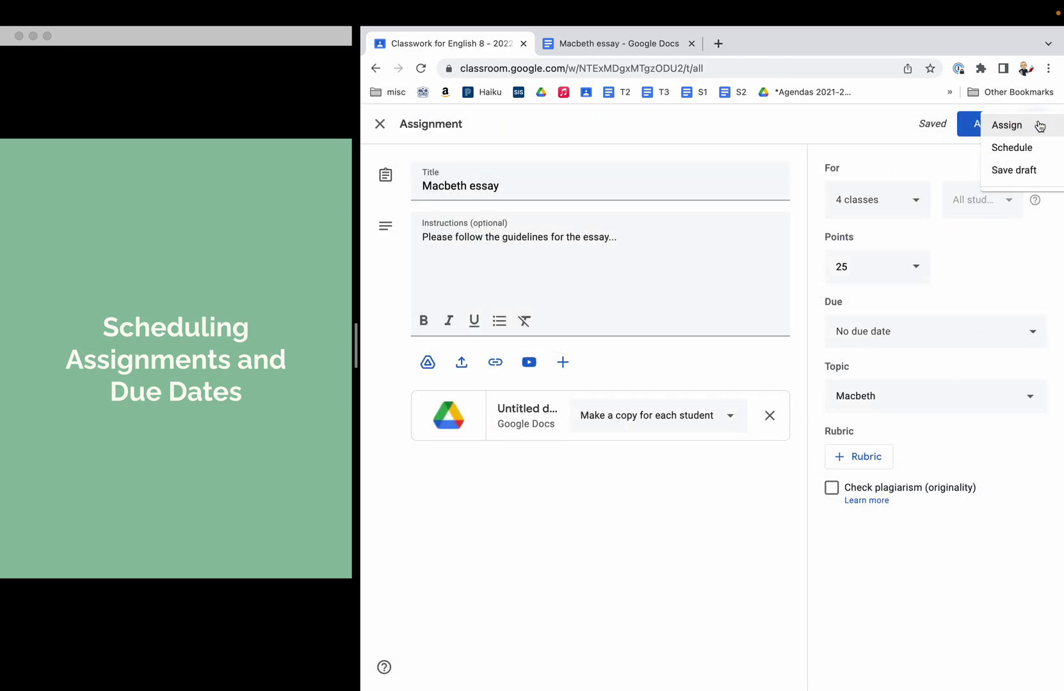
click(1003, 173)
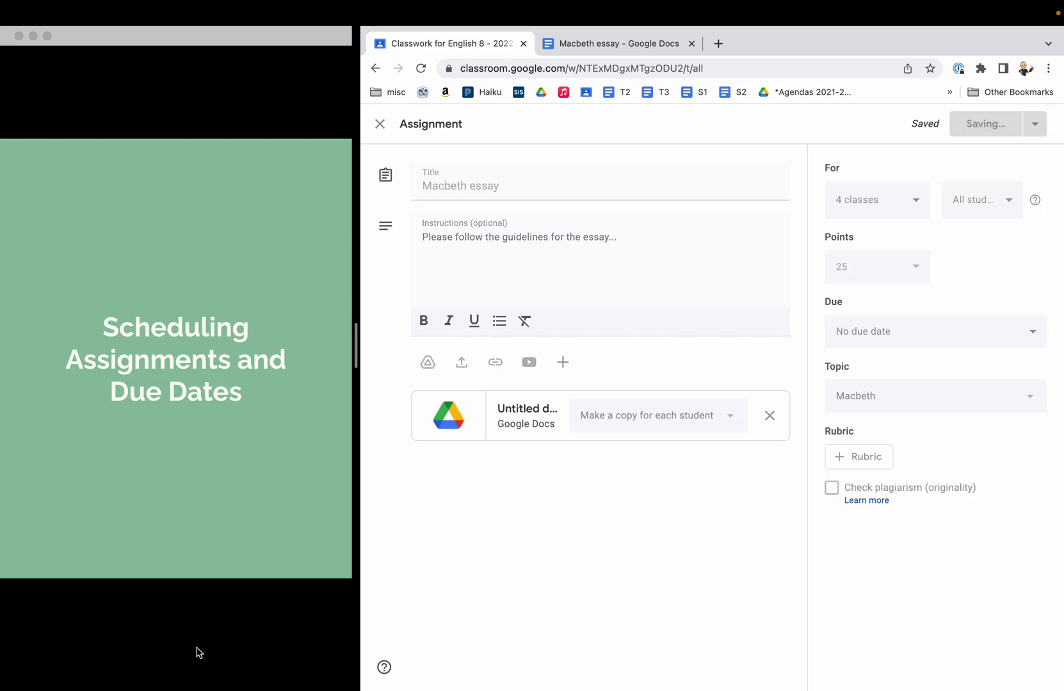
Advance the slides to "Re-using Posts from other Classes" and open the D Block: My So-Called Life class's posts for reuse
click(282, 496)
click(294, 472)
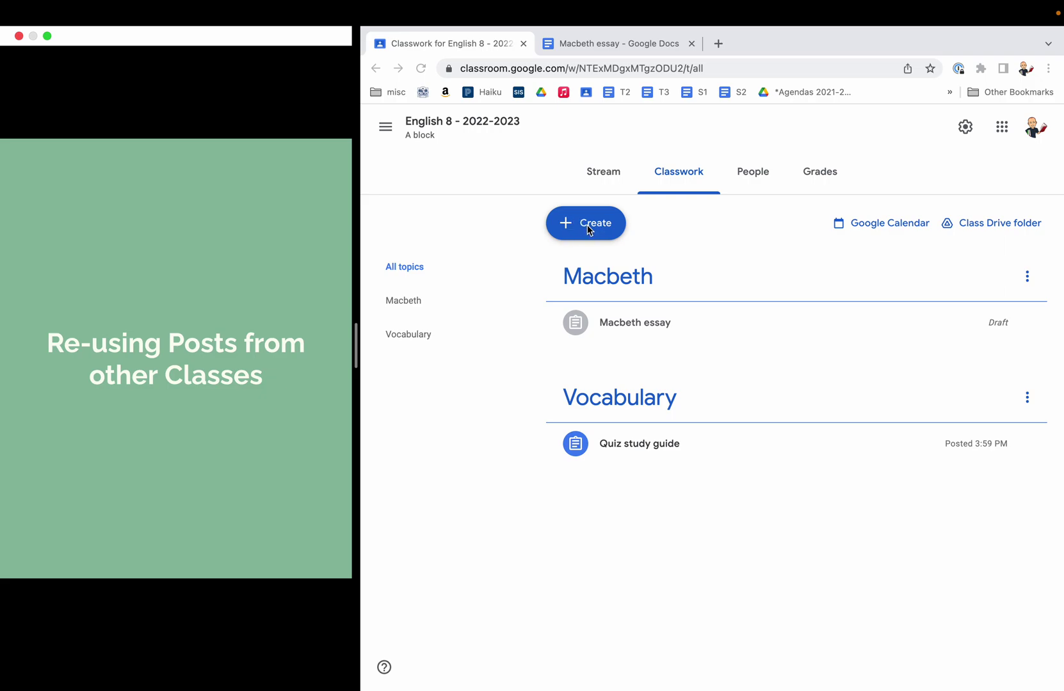
click(587, 231)
click(587, 231)
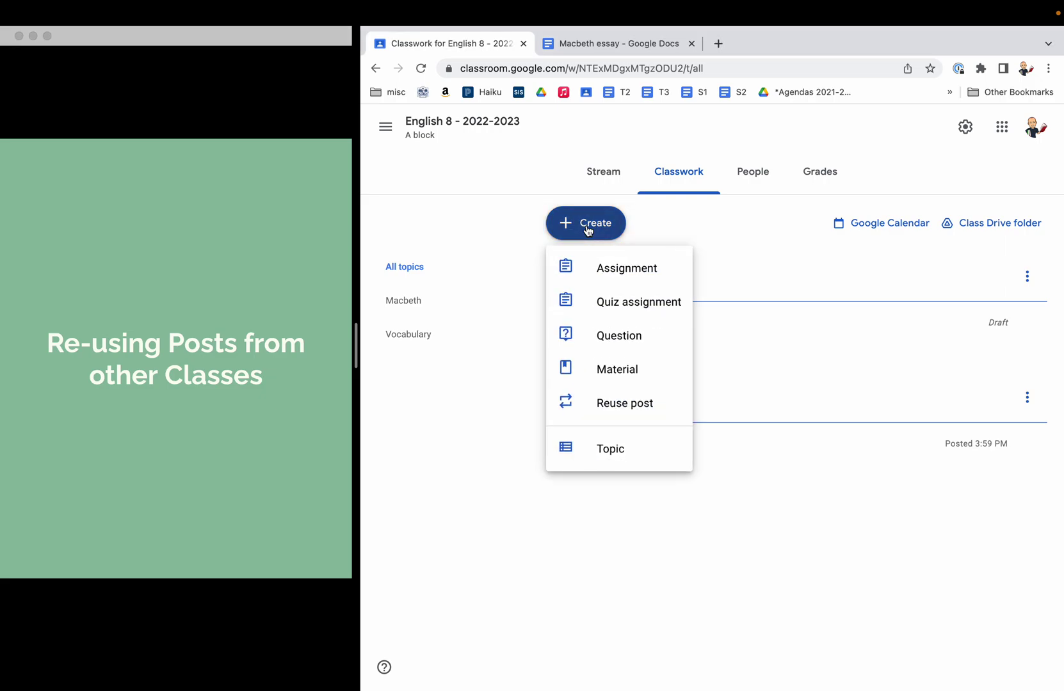
click(631, 411)
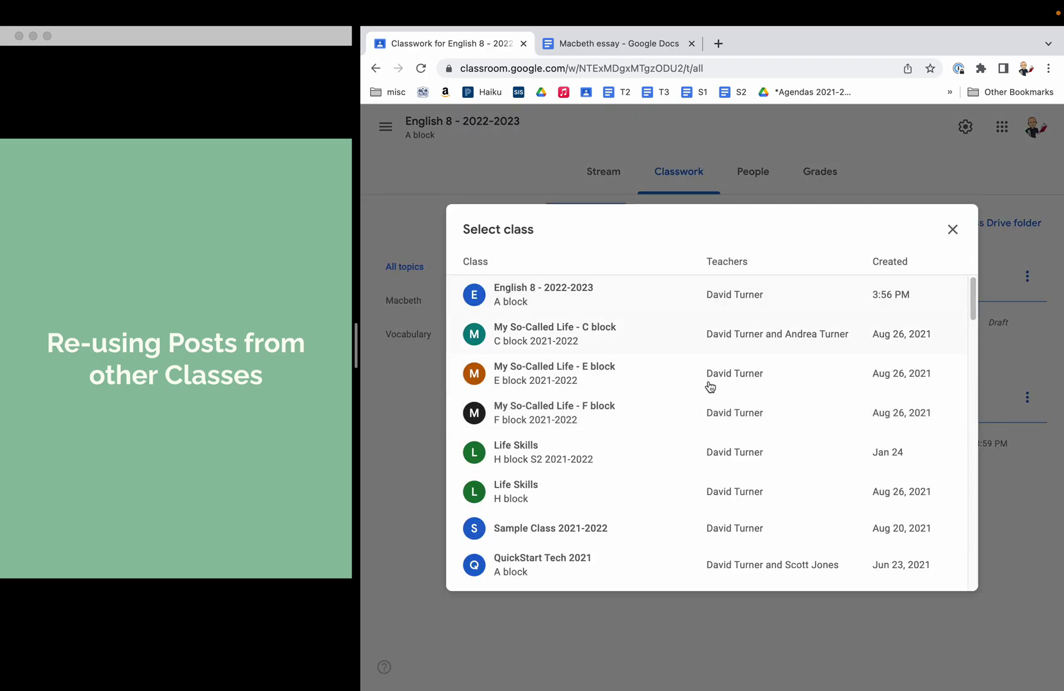
scroll(667, 530, down, 5)
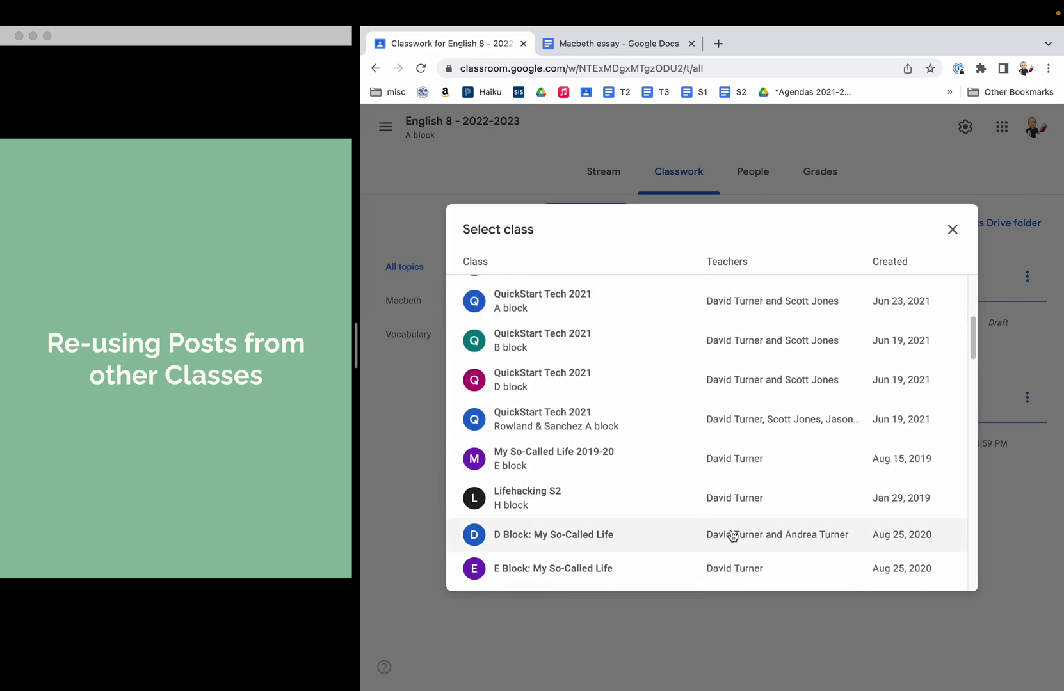
scroll(587, 546, down, 2)
click(556, 485)
Reuse the "Final Assignment - Commencement Address" post without creating new copies of its attachments
scroll(572, 492, down, 3)
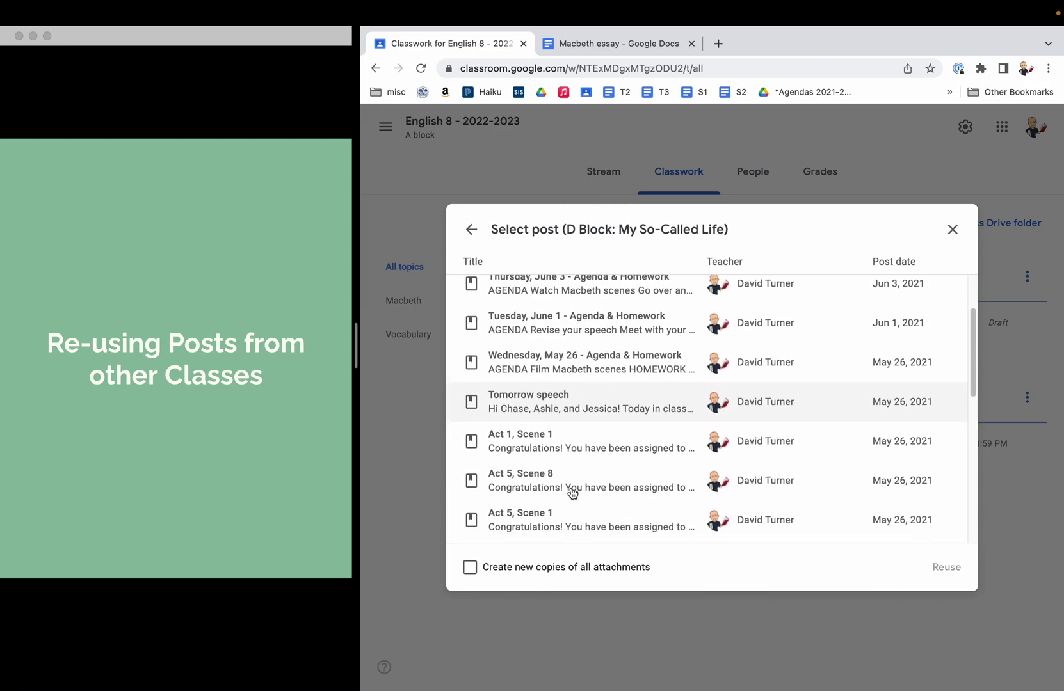
scroll(572, 492, down, 5)
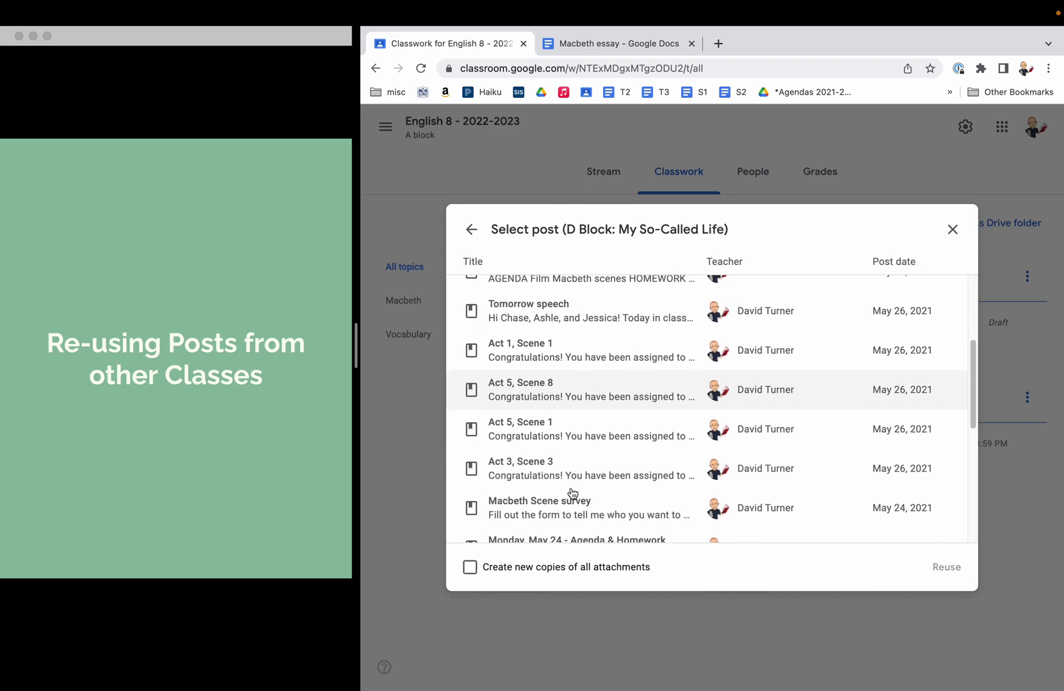
scroll(571, 493, down, 1)
scroll(572, 492, up, 1)
scroll(572, 493, down, 2)
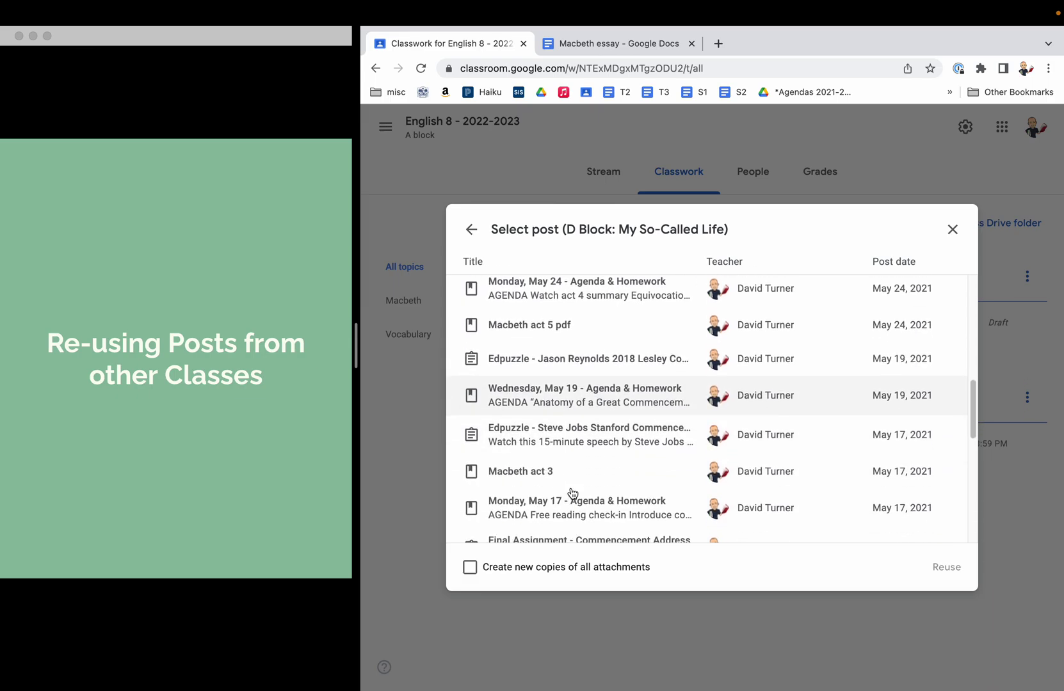
scroll(572, 492, down, 1)
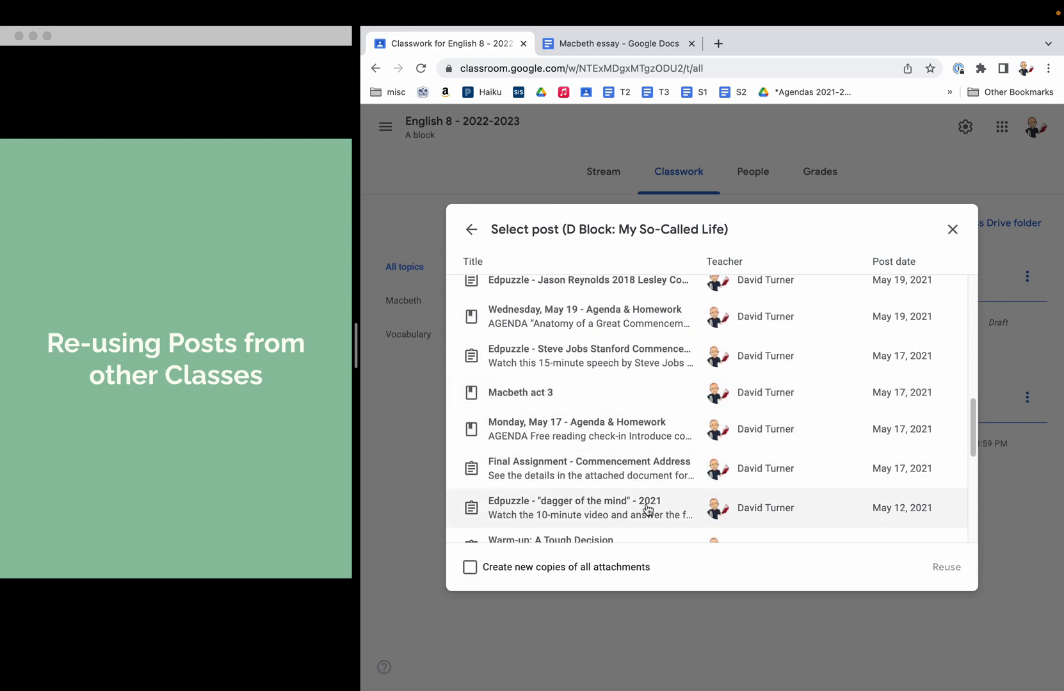
scroll(648, 509, down, 1)
click(555, 441)
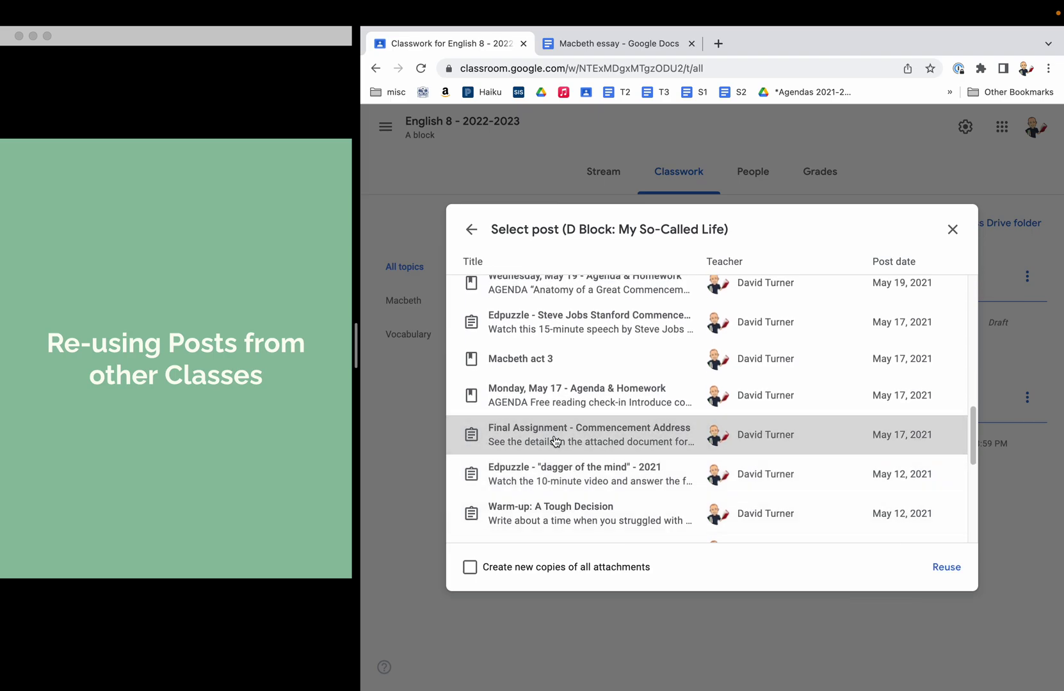
click(947, 570)
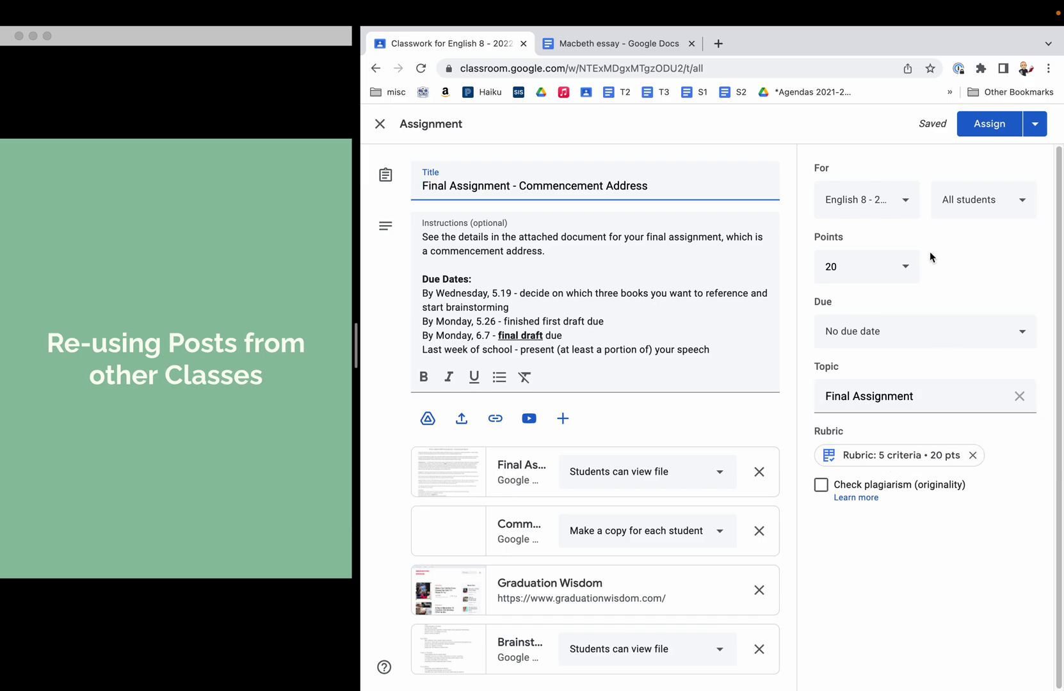
Save the reused Commencement Address assignment as a draft in the English 8 class
click(1035, 125)
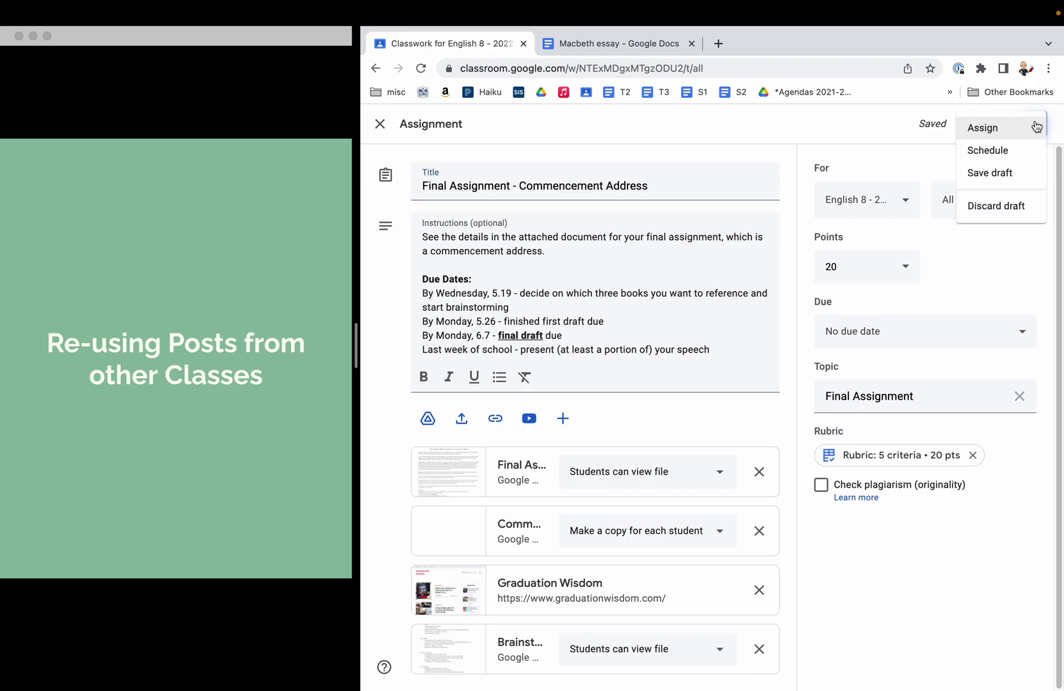
click(735, 146)
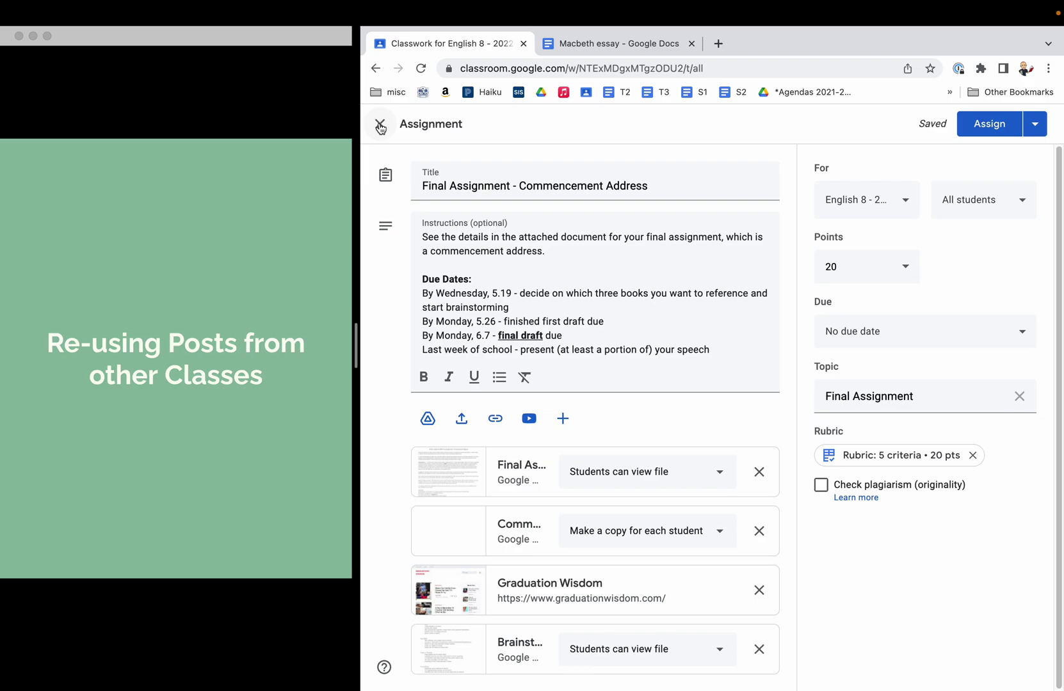
click(1035, 125)
click(1012, 174)
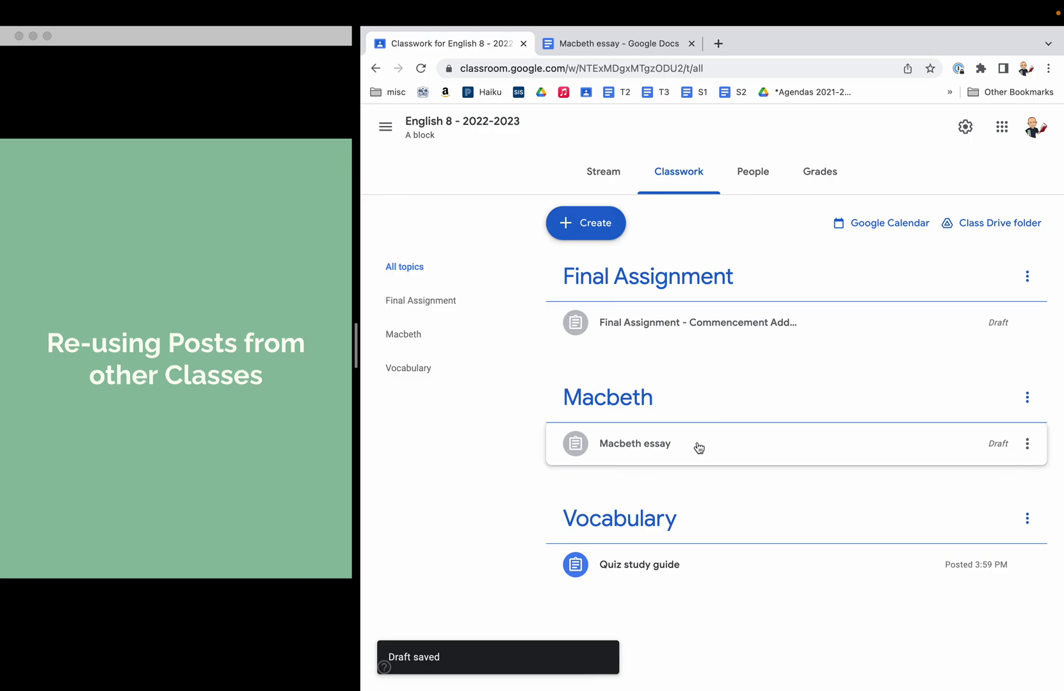
Expand the Quiz study guide assignment under the Vocabulary topic and examine its details
click(311, 526)
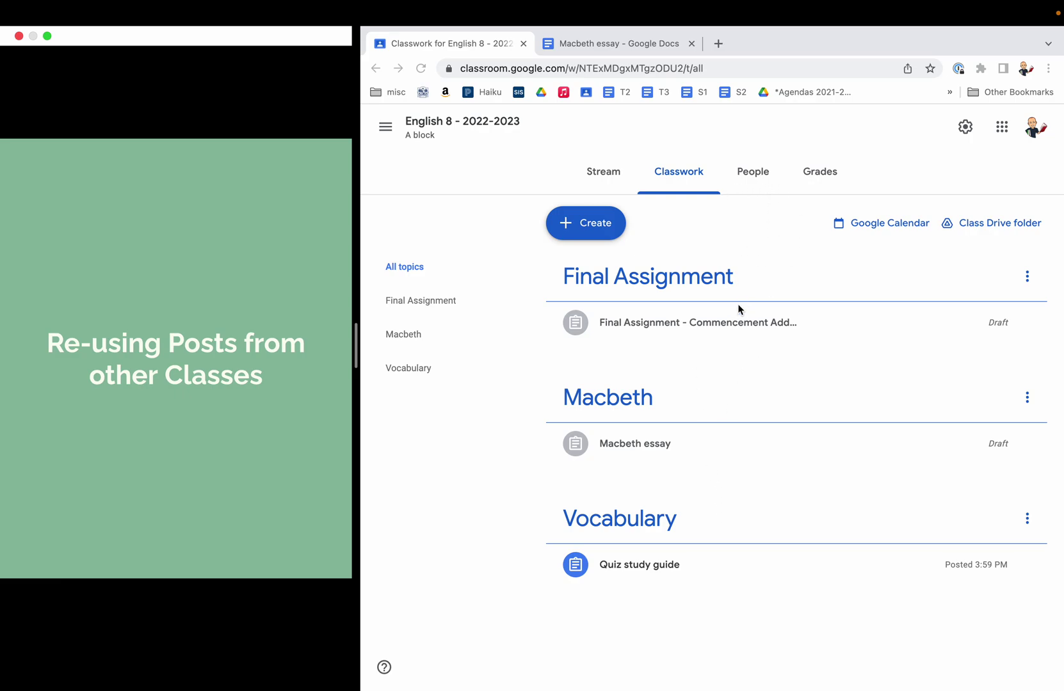
click(624, 324)
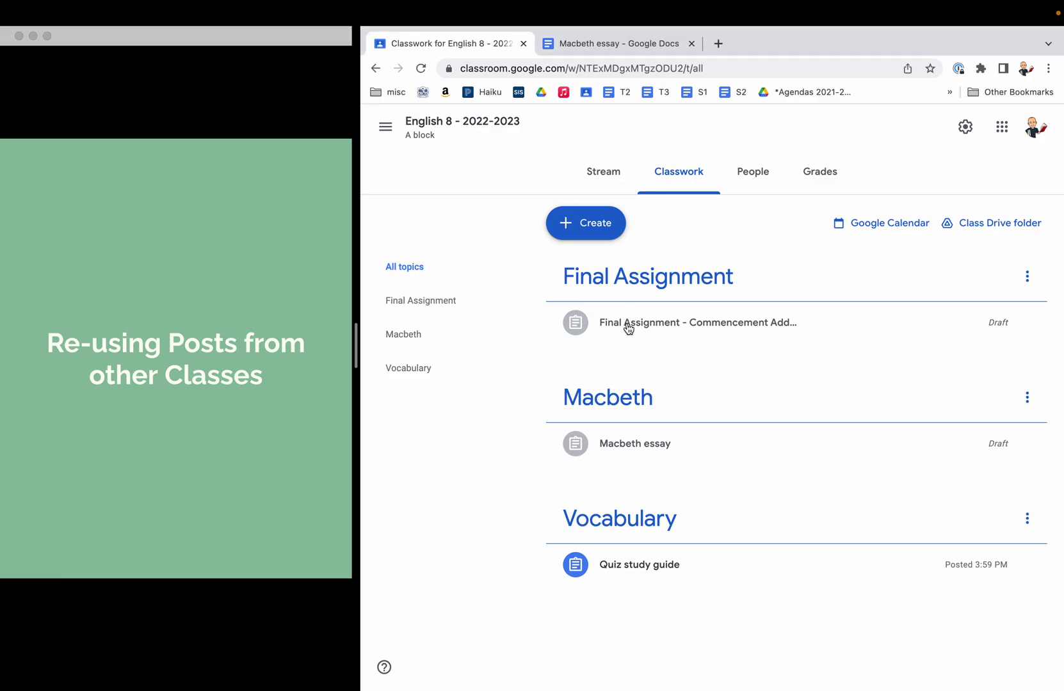
click(653, 569)
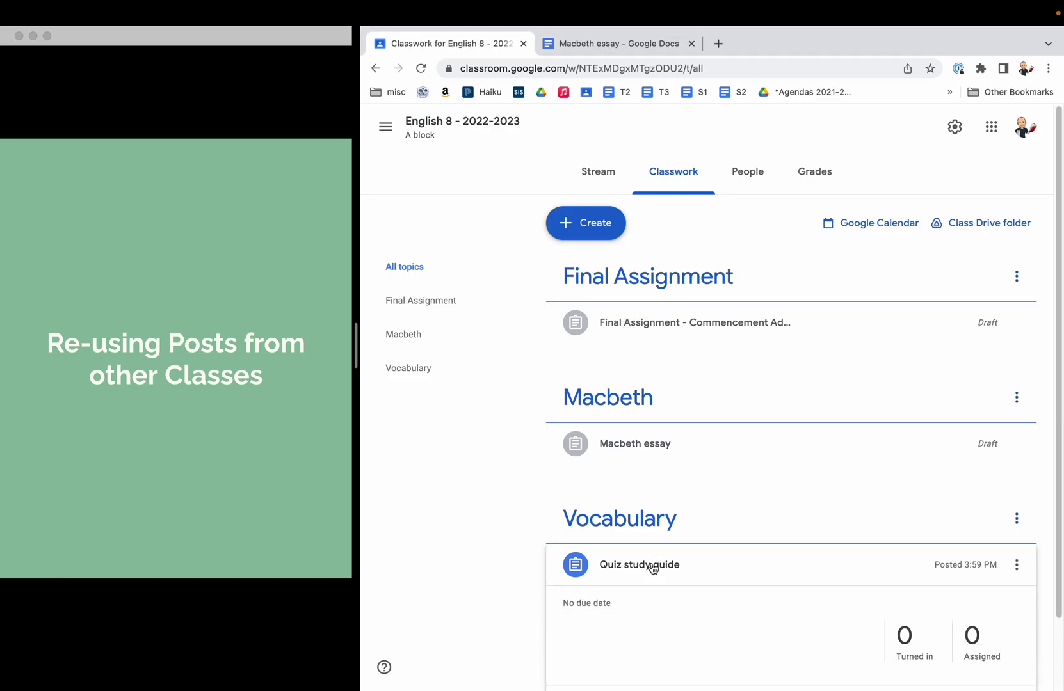
scroll(928, 570, down, 2)
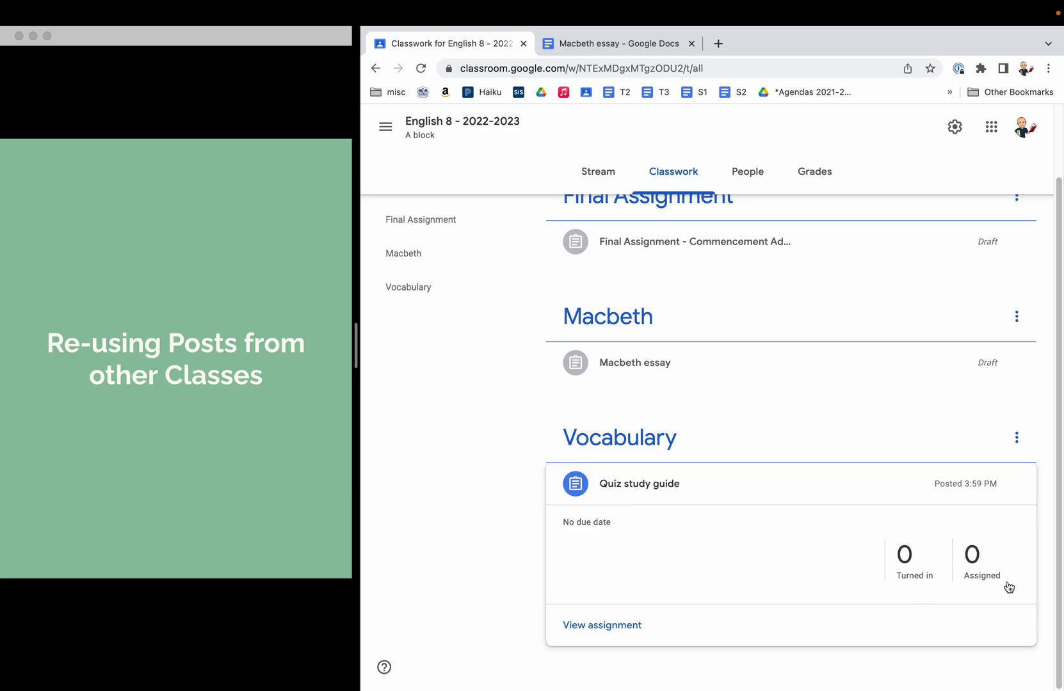
scroll(1009, 587, up, 3)
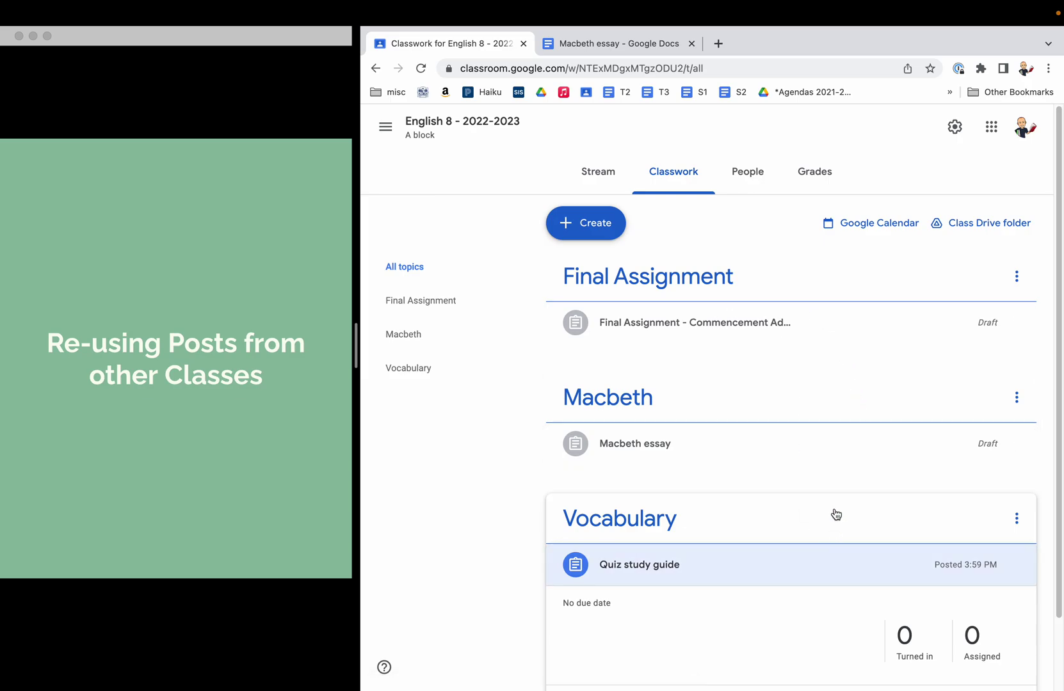
Return the slides to the Google Classroom overview listing the covered topics
click(240, 362)
key(Left)
key(Left)
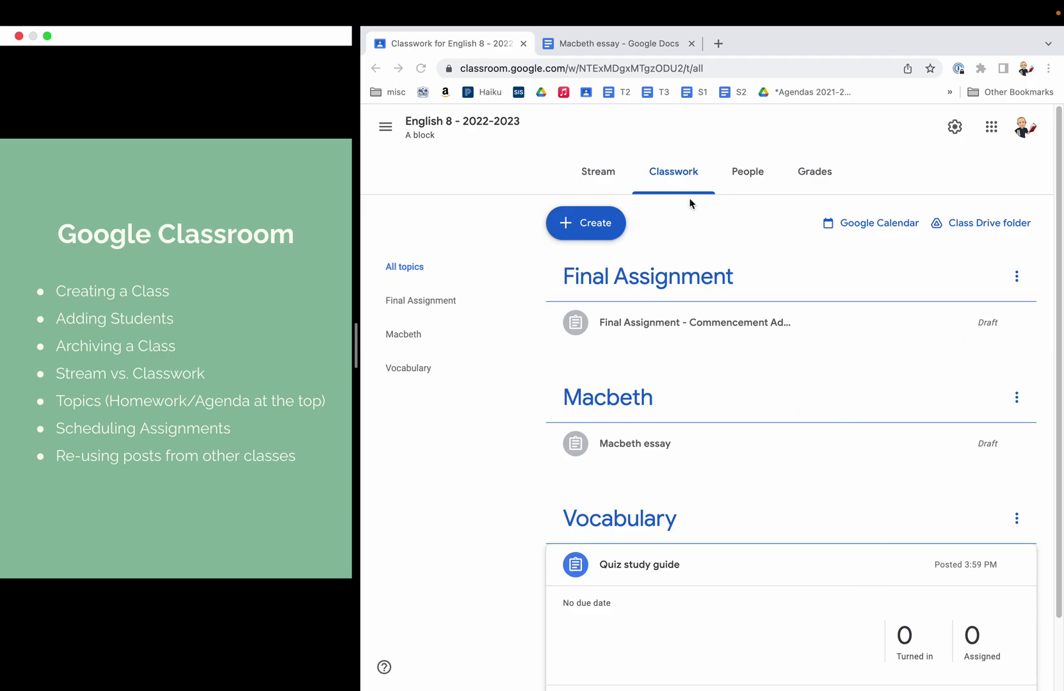
scroll(862, 402, down, 2)
scroll(862, 402, up, 2)
mouse_move(794, 3)
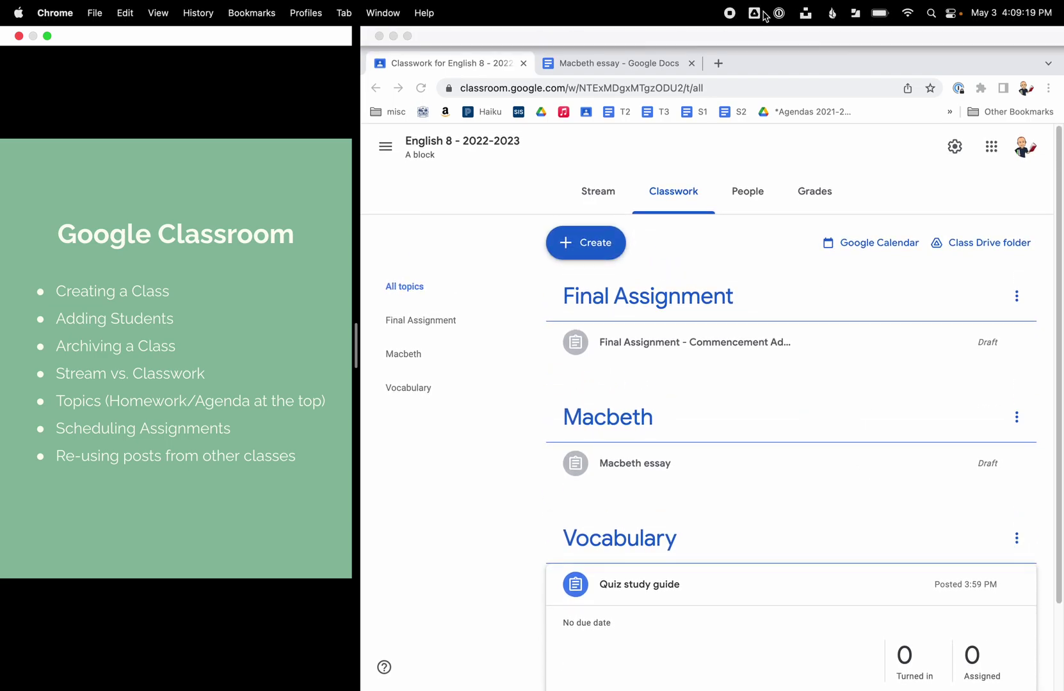